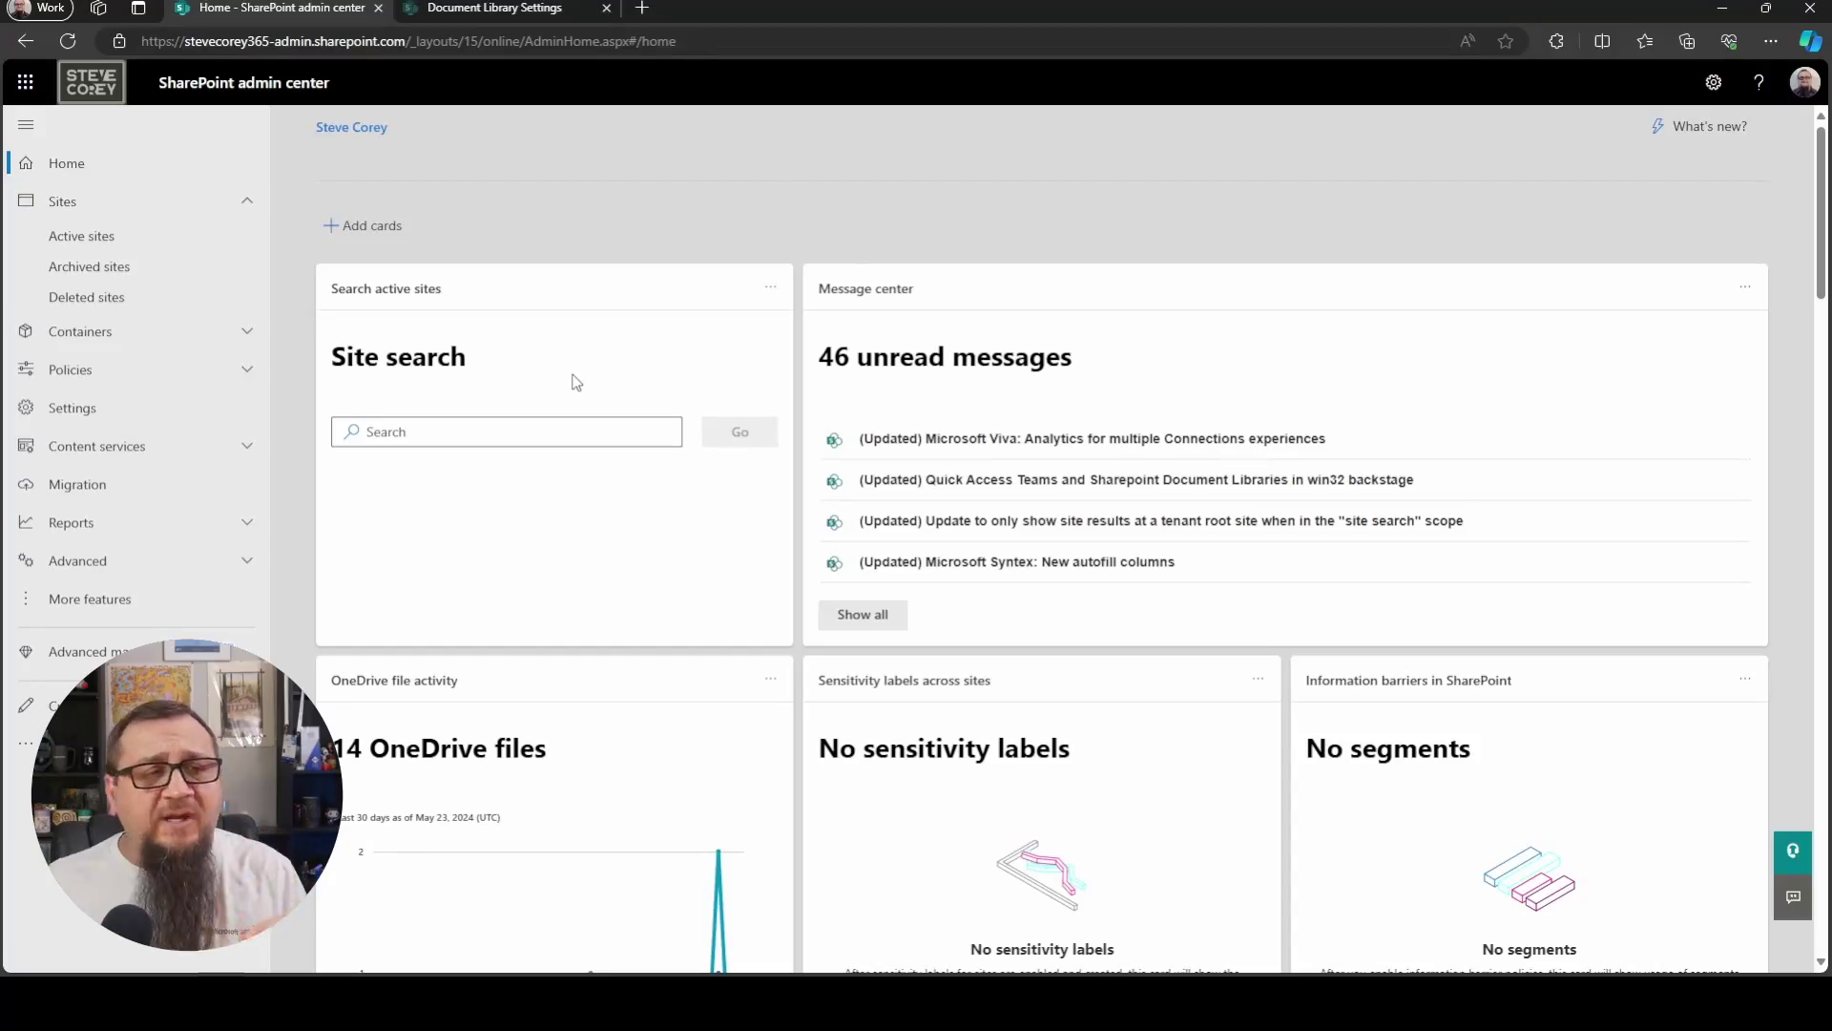
- Open the Version history limits panel from the admin center Settings list
{"action": "left_click", "coordinate": [67, 418]}
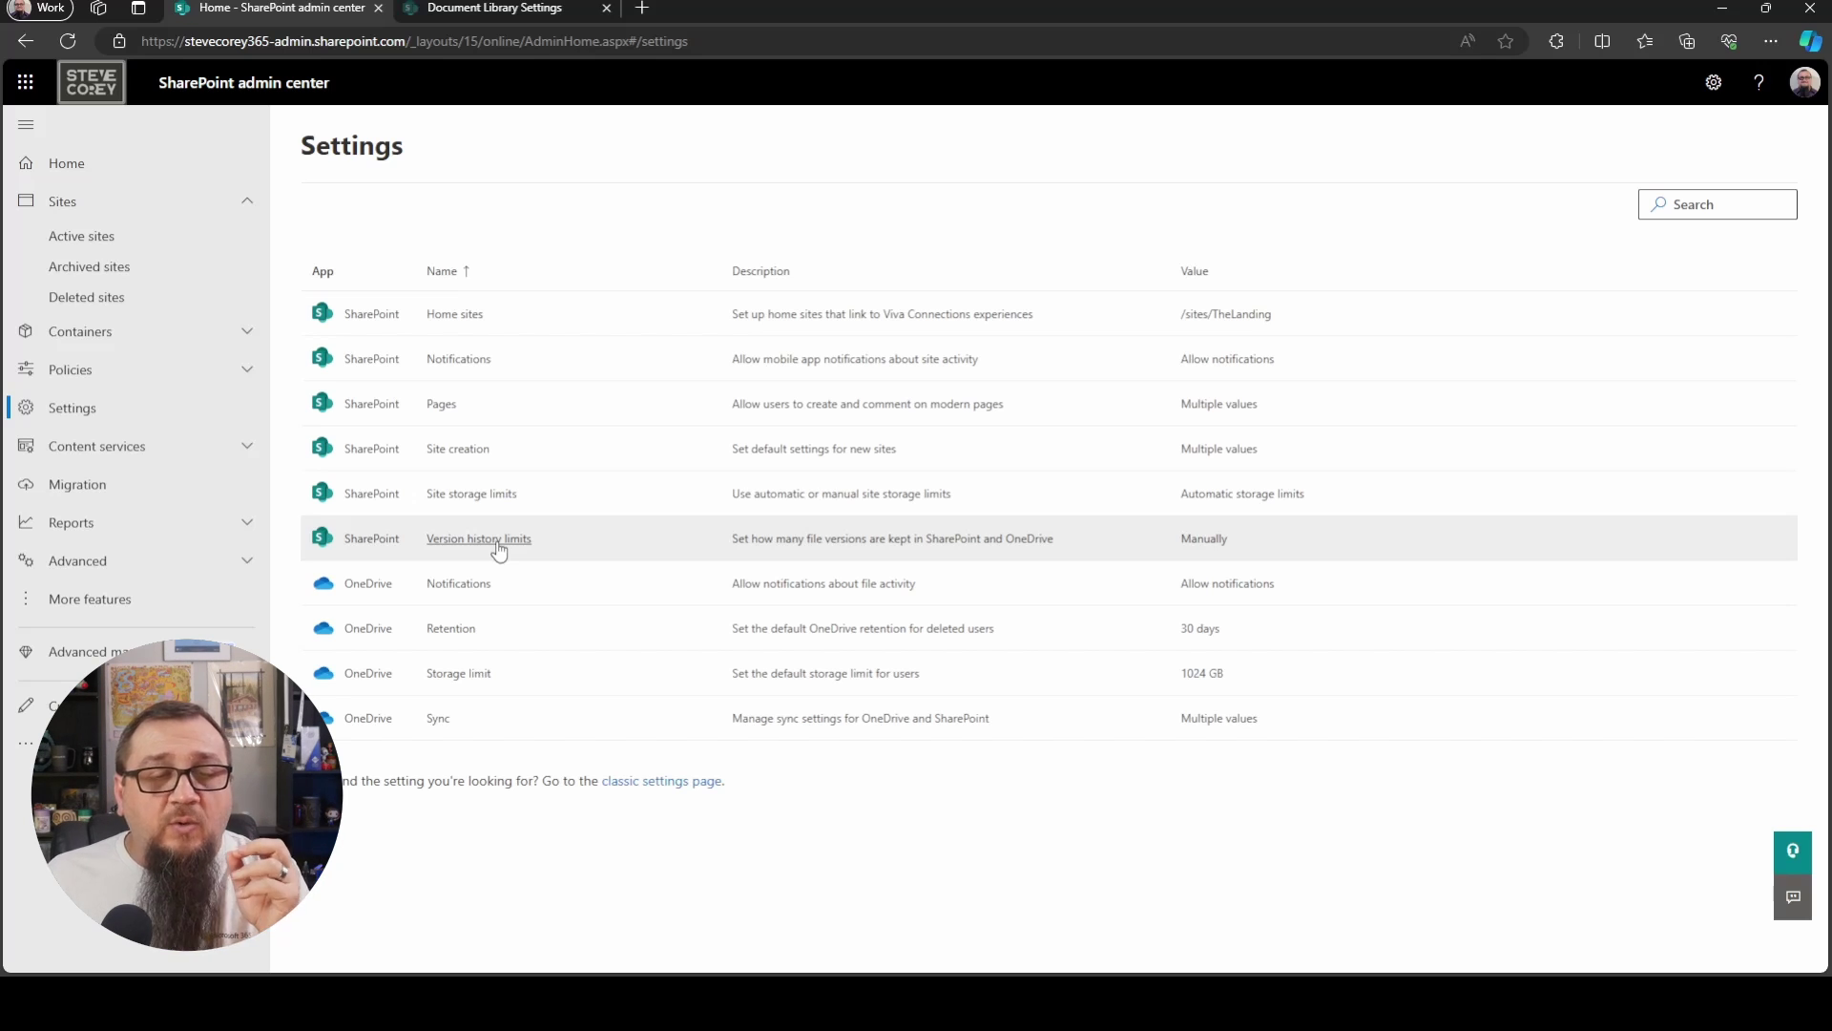
{"action": "left_click", "coordinate": [484, 540]}
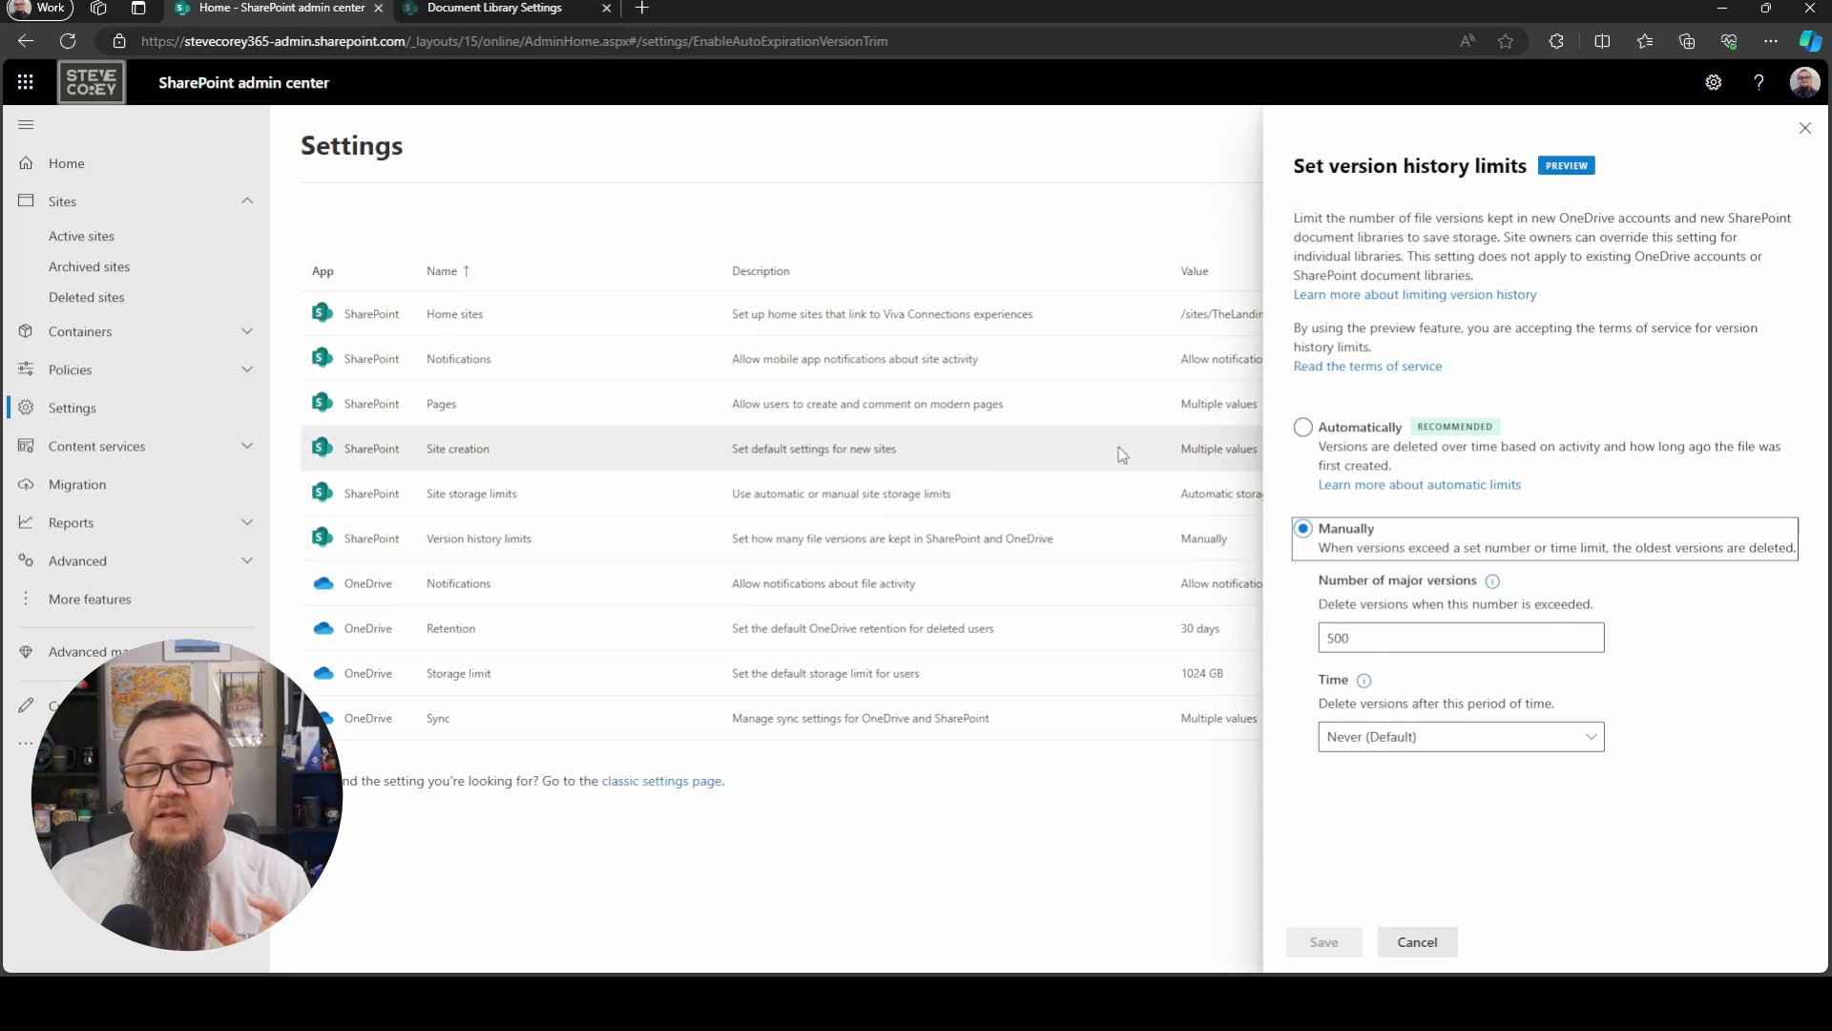
- Compare the Manually limits (500 major versions, Custom deletion period), then choose Automatically and save
{"action": "left_click", "coordinate": [1311, 449]}
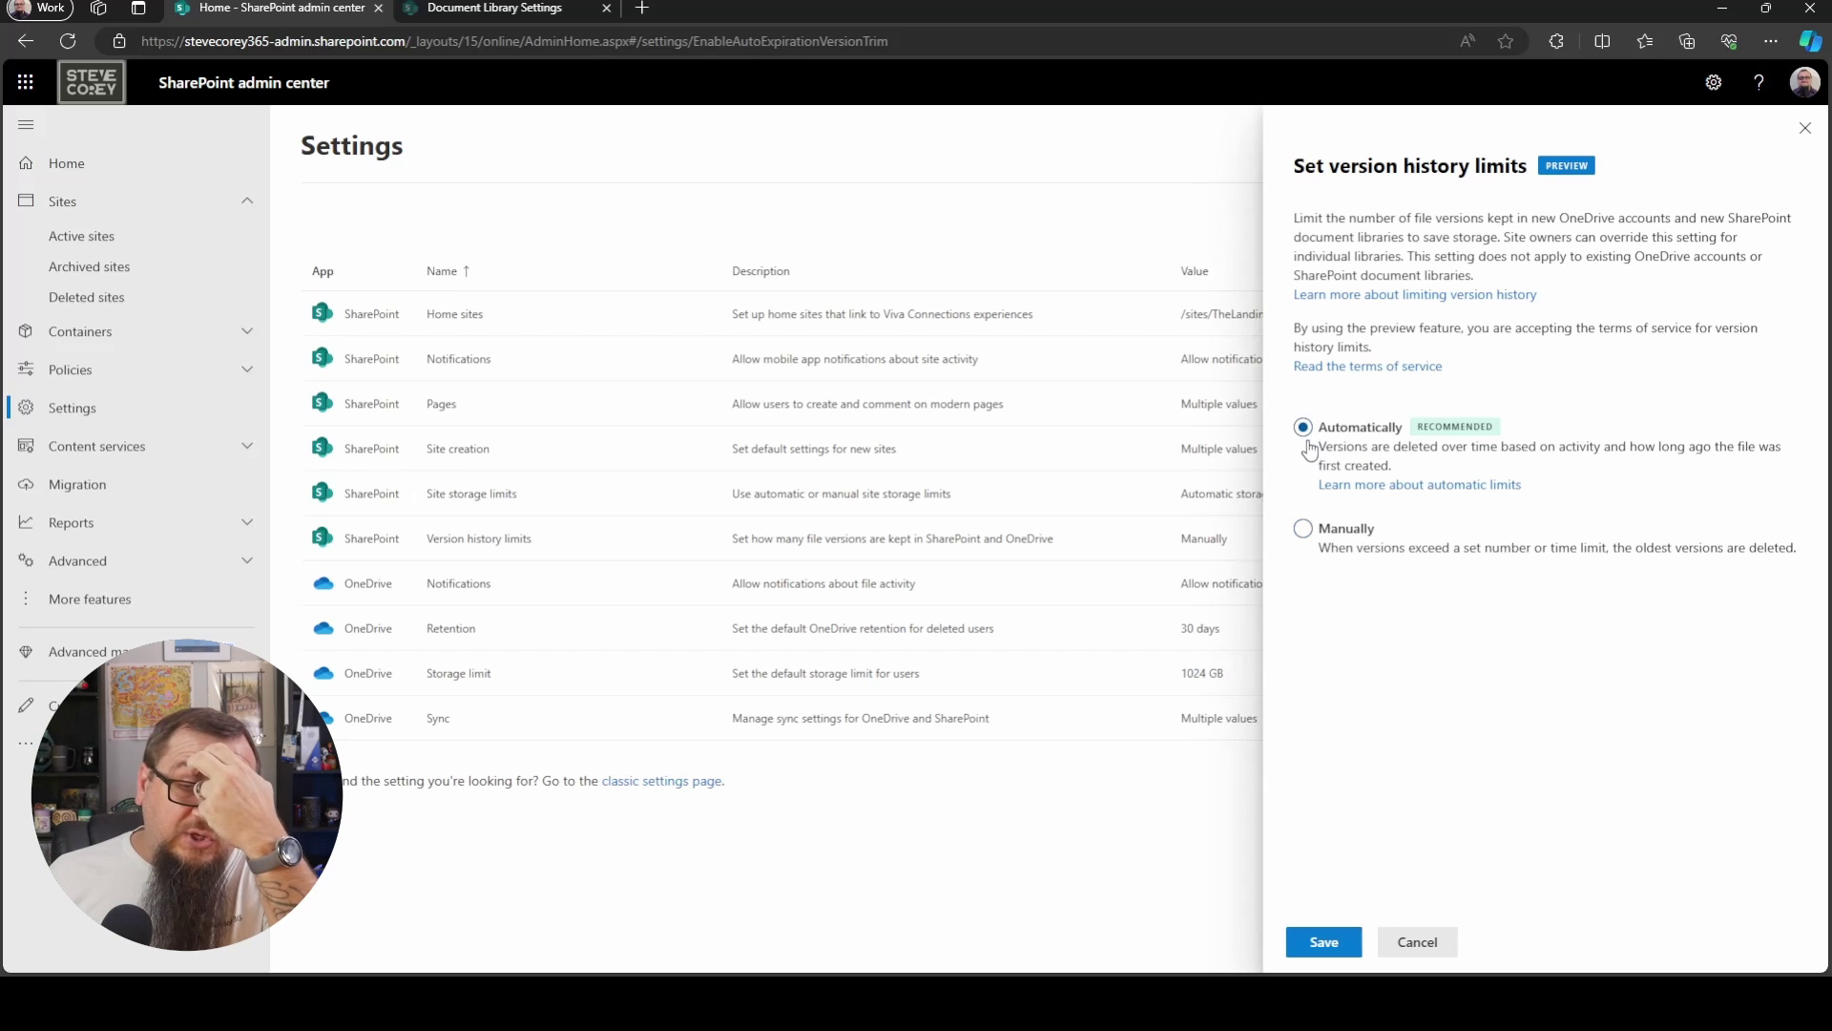
{"action": "left_click", "coordinate": [1312, 547]}
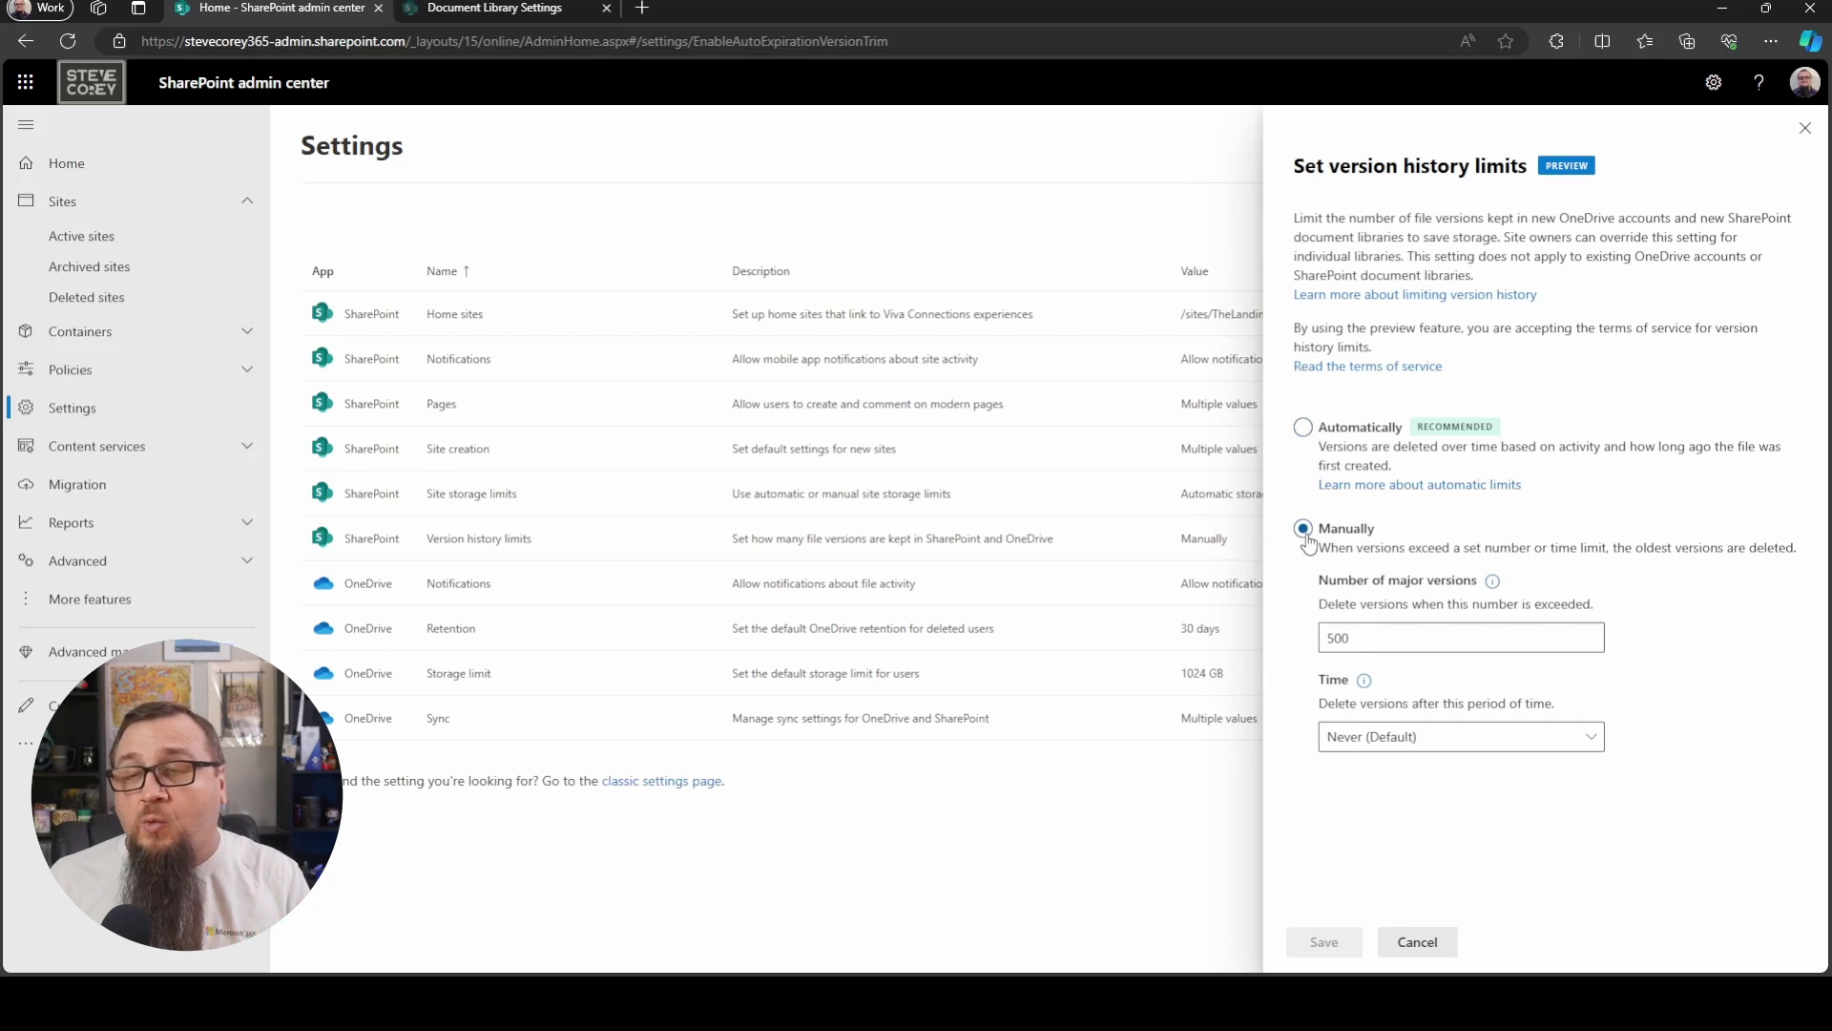
{"action": "double_click", "coordinate": [1380, 641]}
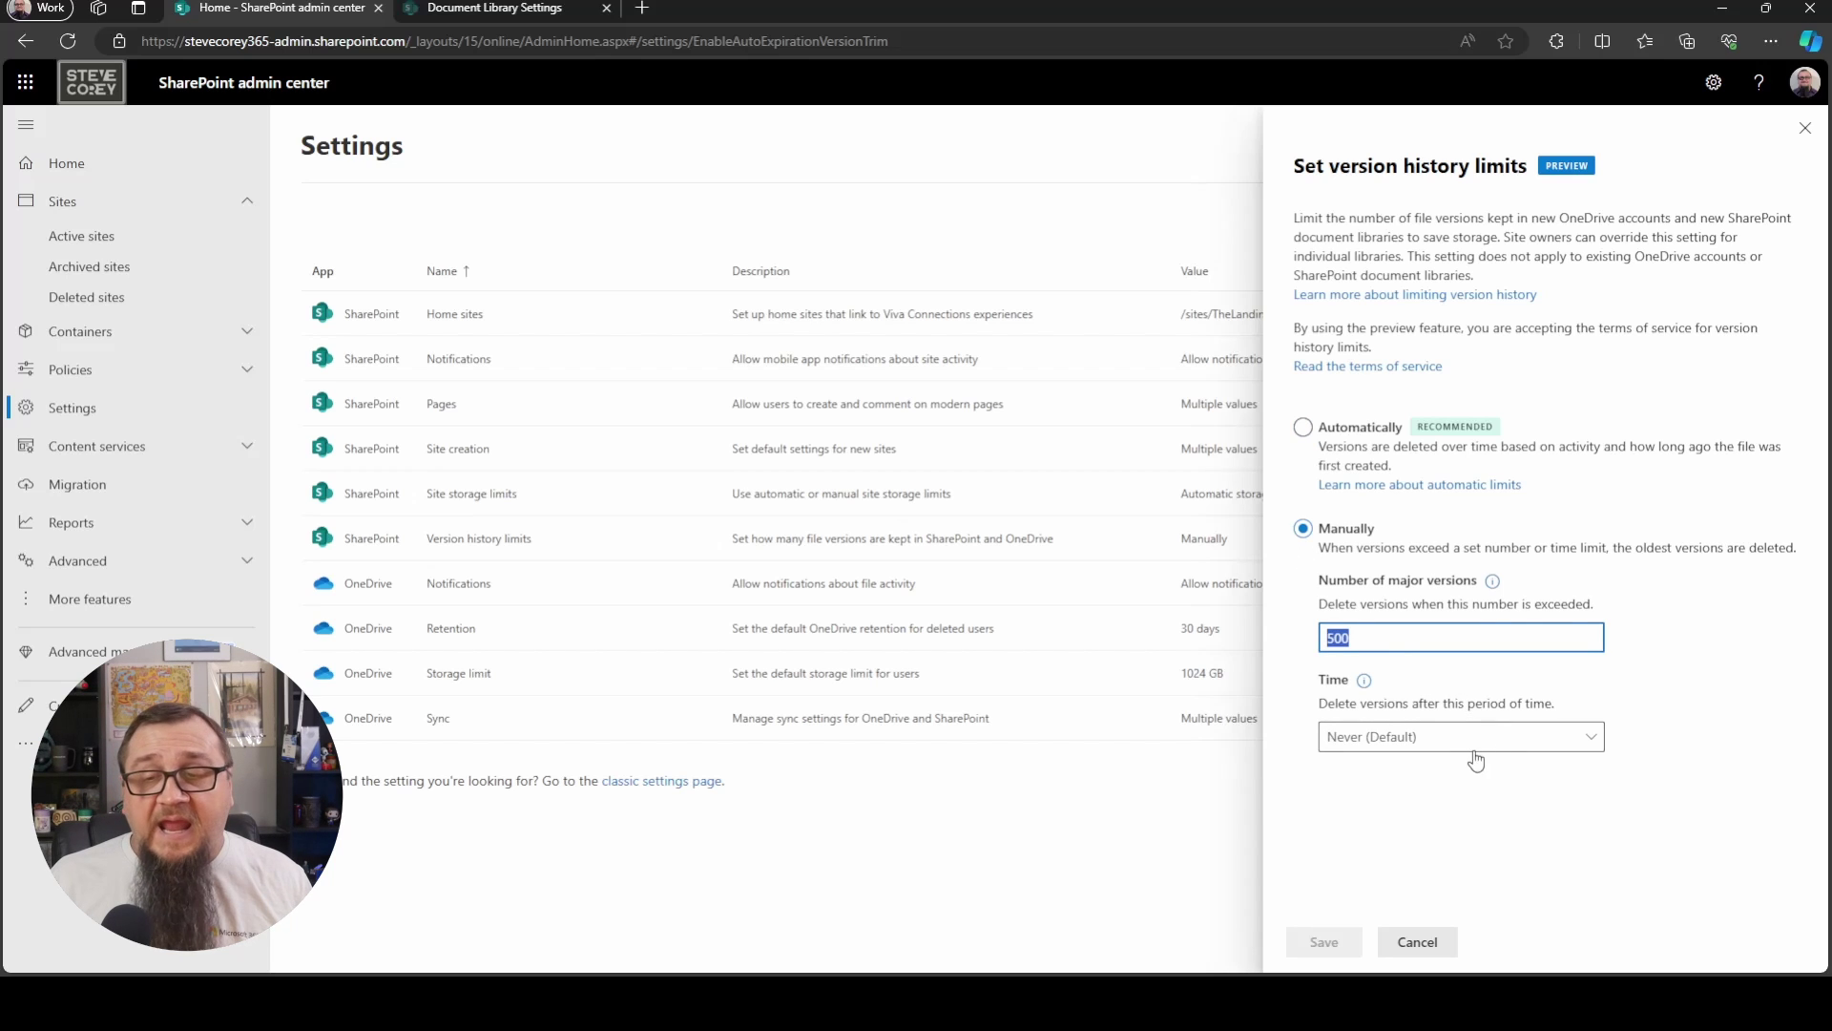
{"action": "left_click", "coordinate": [1435, 761]}
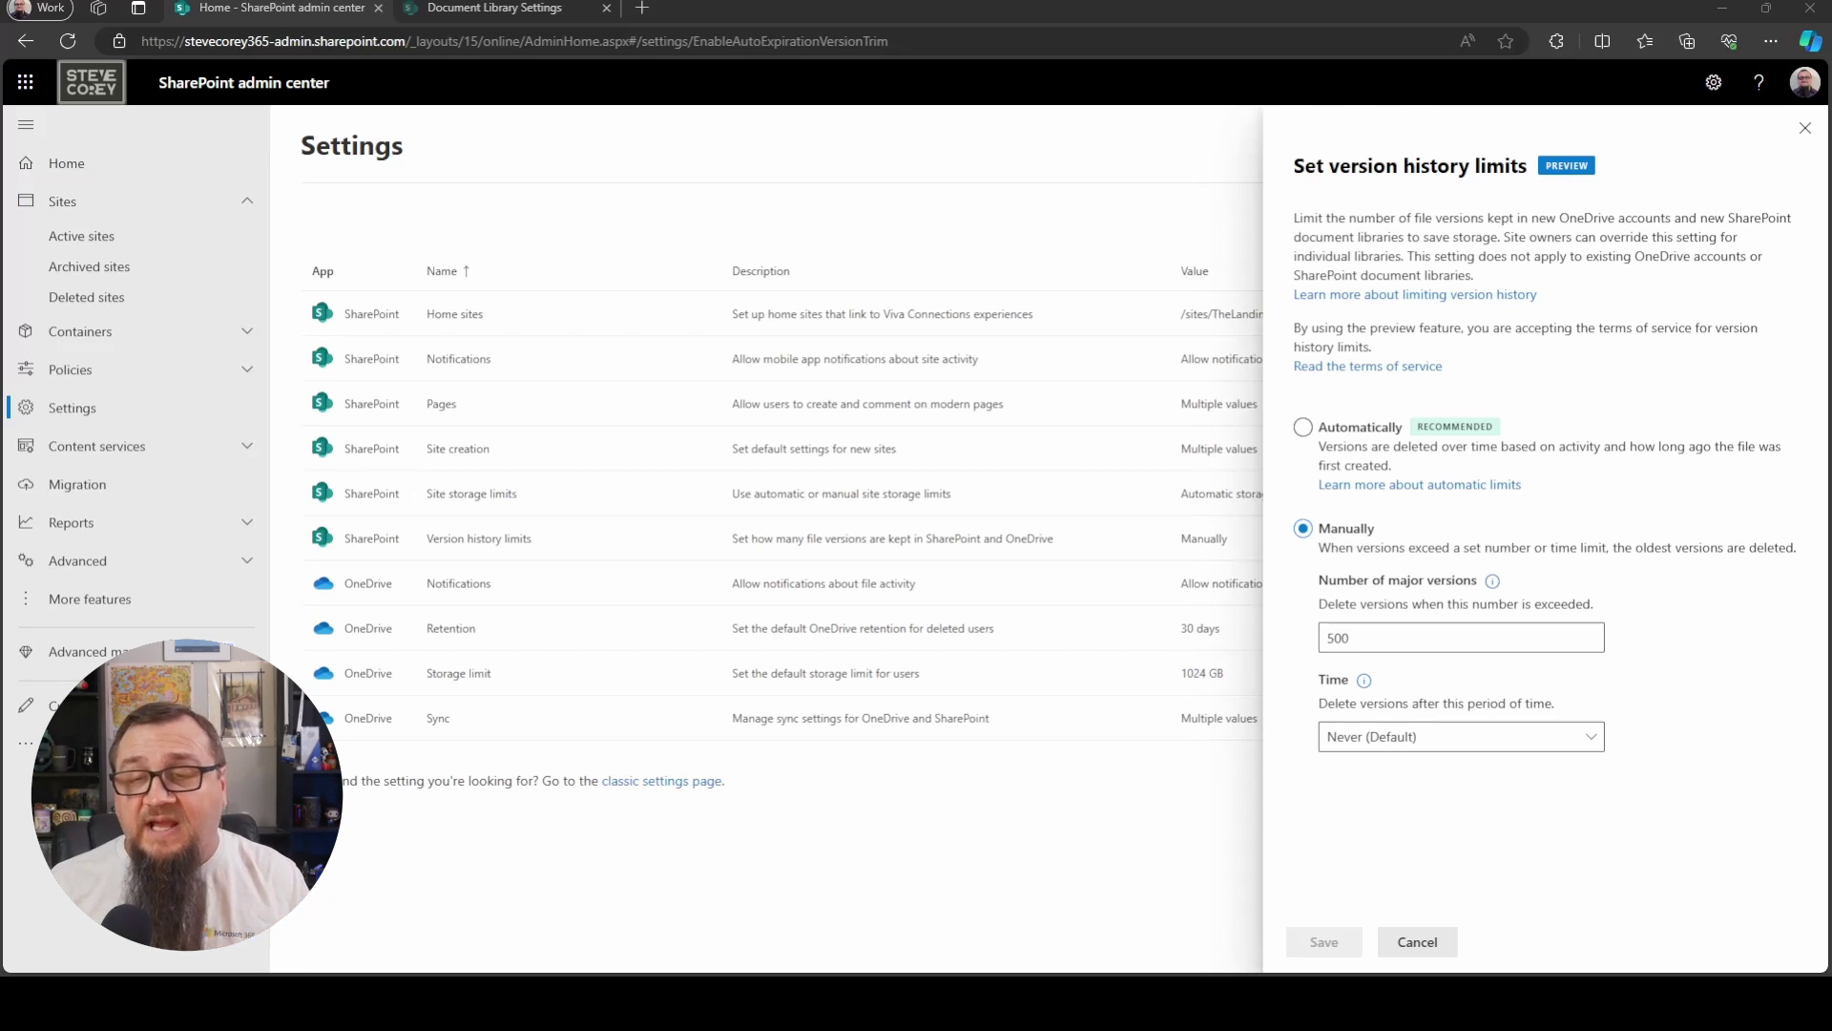
{"action": "double_click", "coordinate": [1360, 637]}
{"action": "left_click", "coordinate": [1307, 656]}
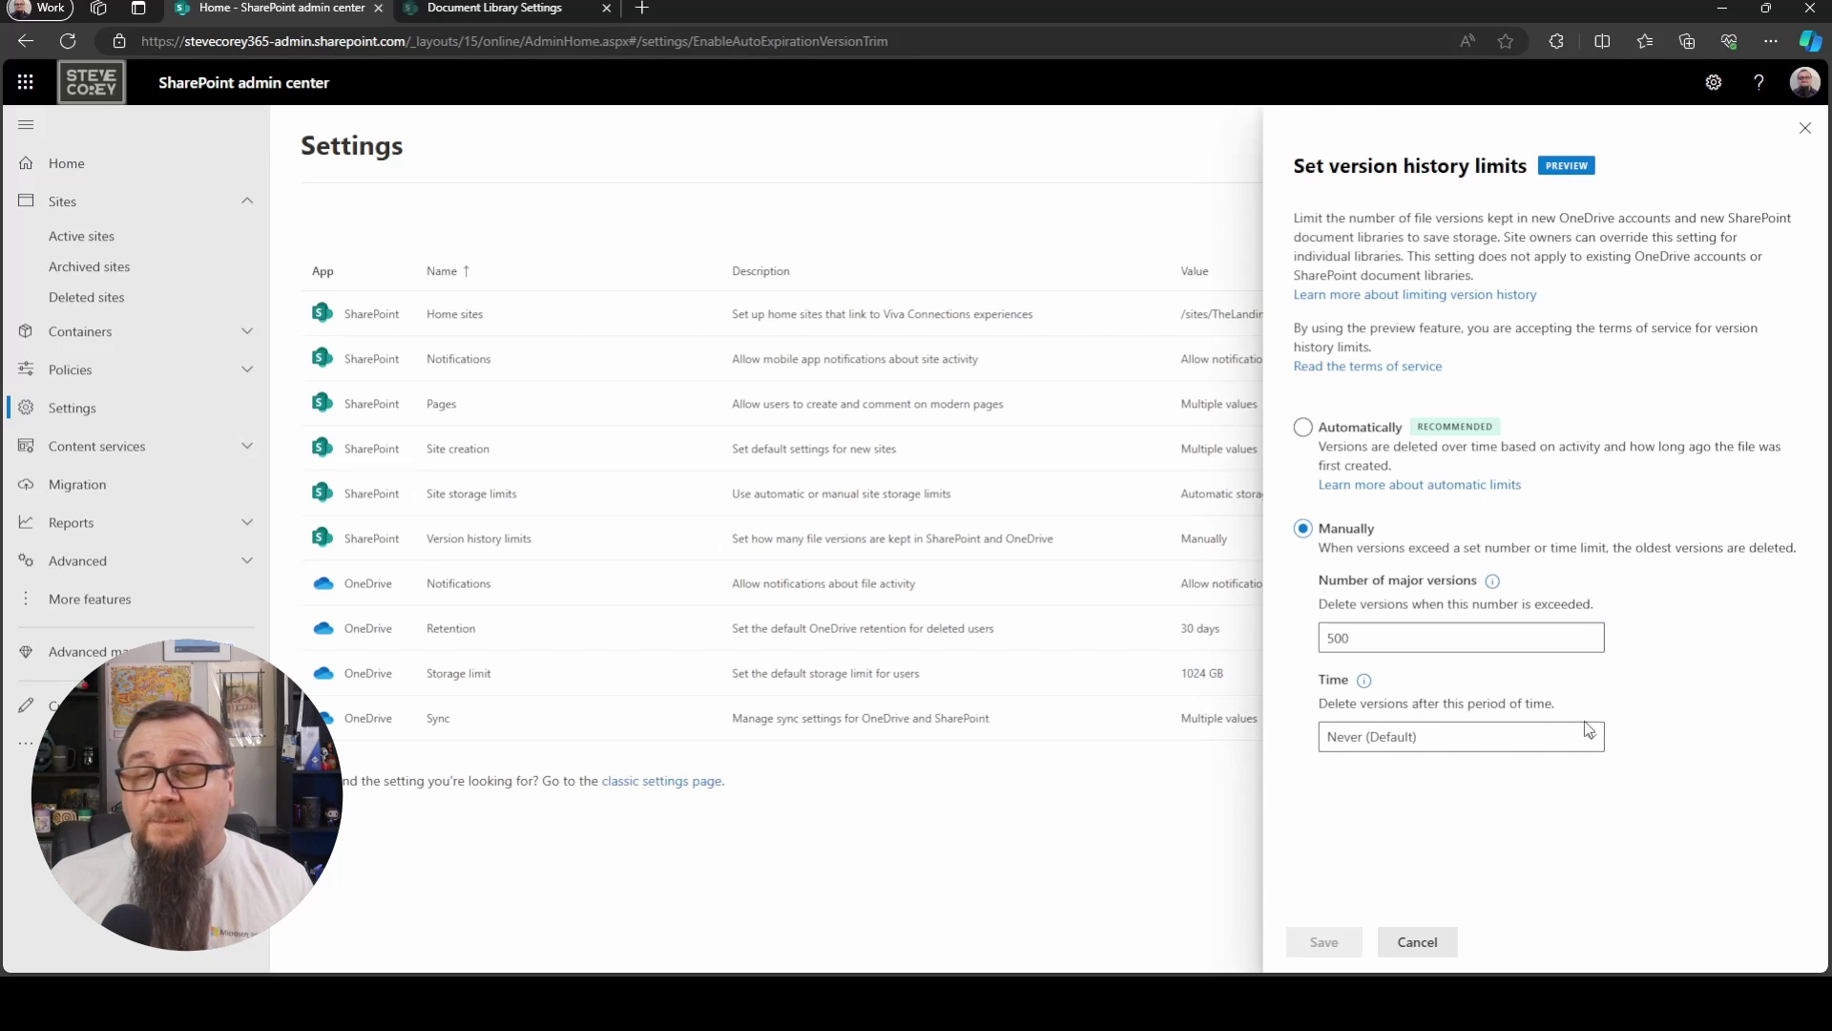
{"action": "left_click", "coordinate": [1601, 744]}
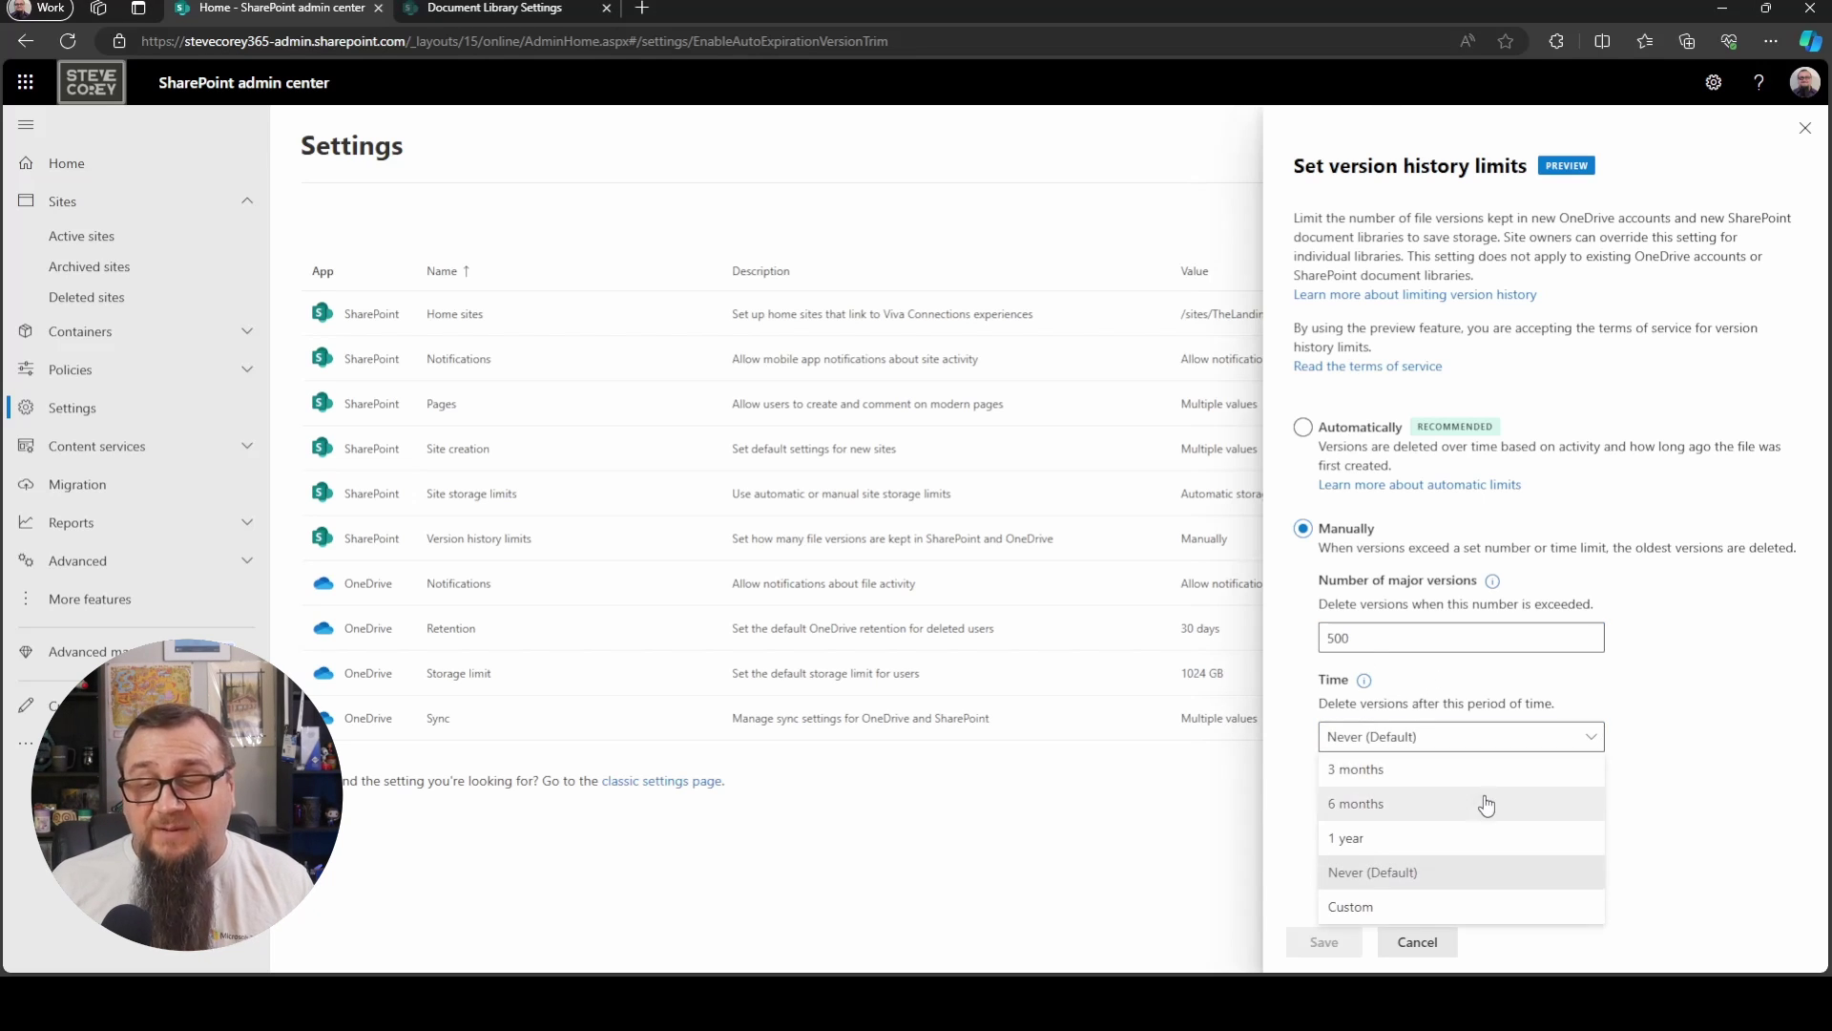
{"action": "left_click", "coordinate": [1445, 915]}
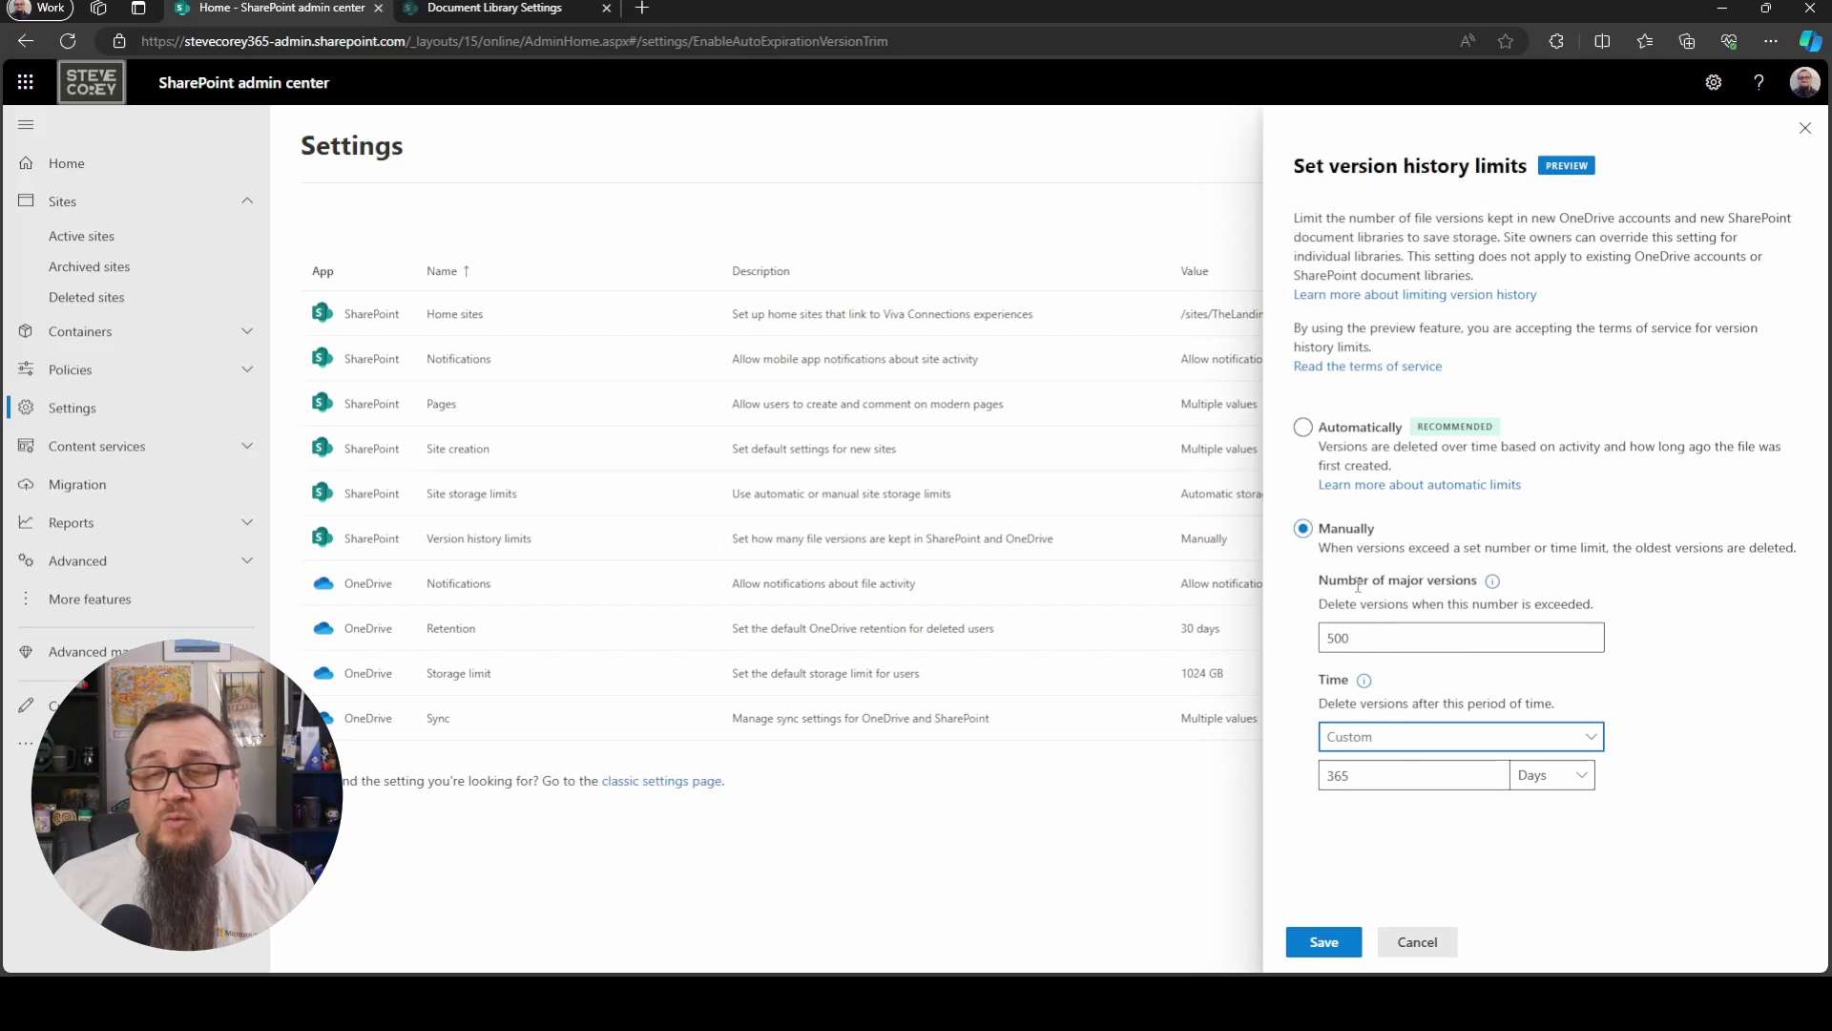
{"action": "left_click", "coordinate": [1319, 429]}
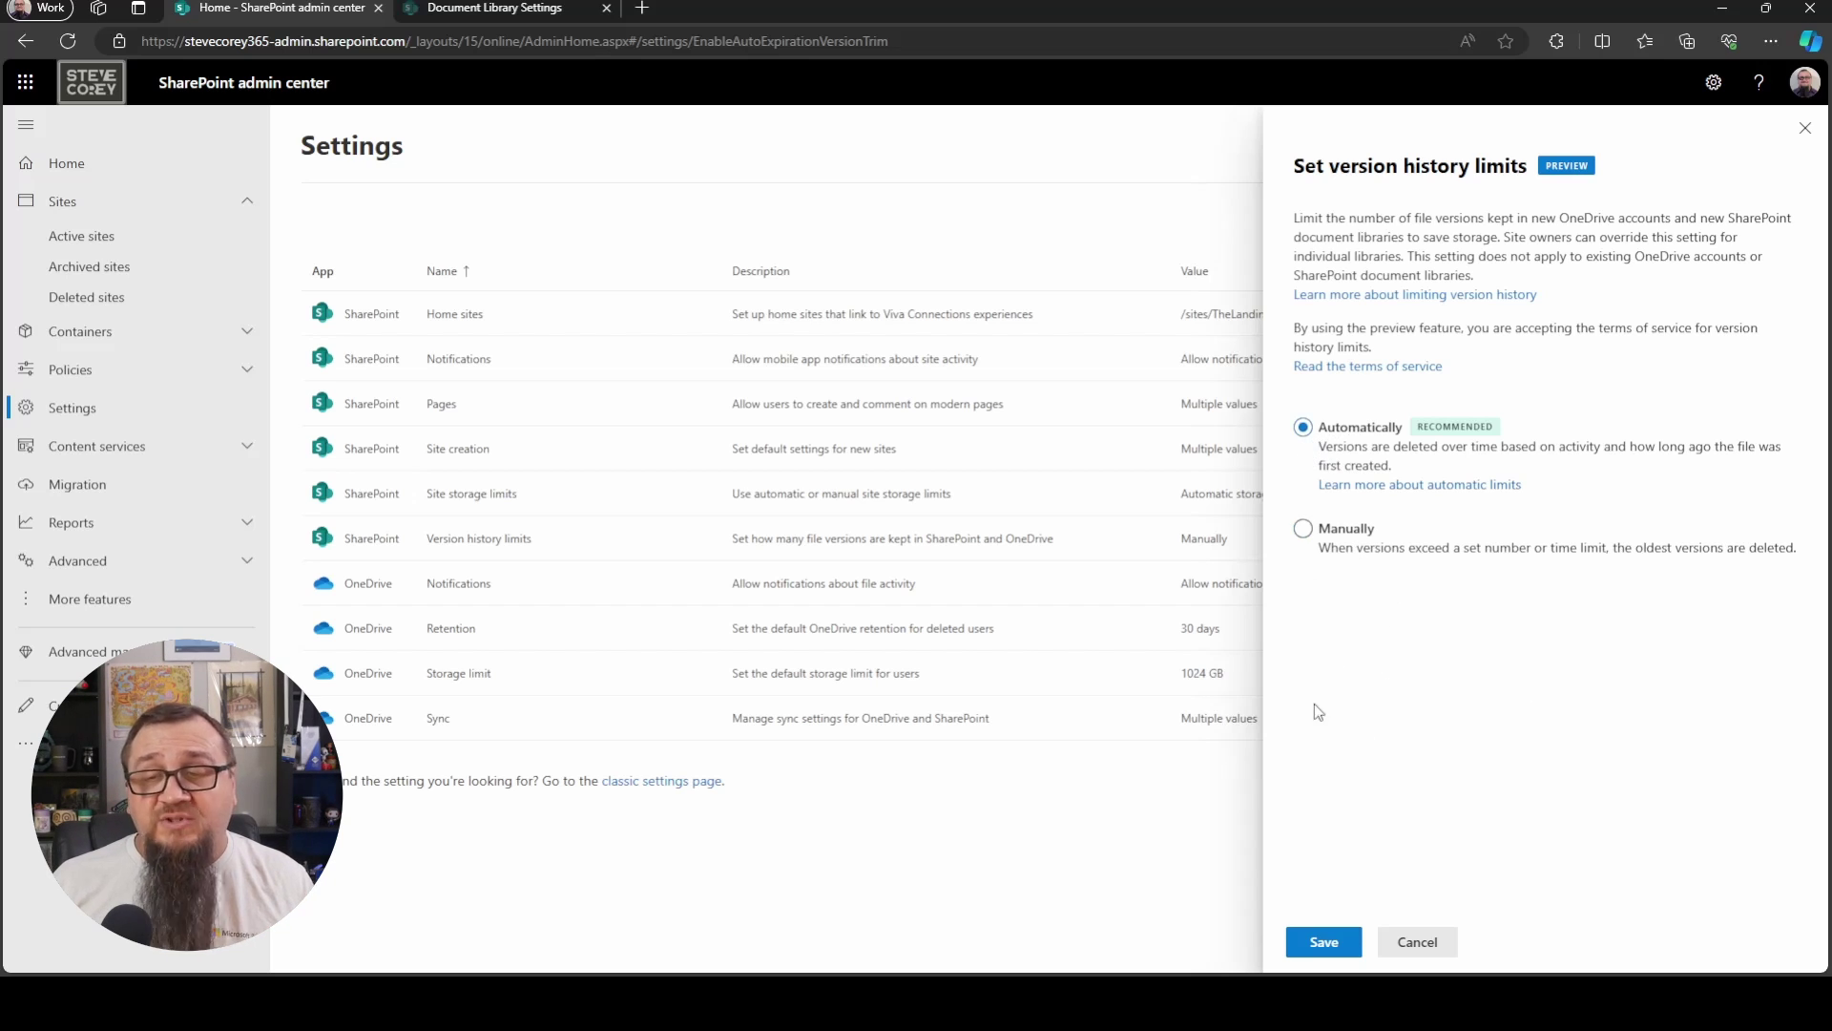
{"action": "left_click", "coordinate": [1326, 935]}
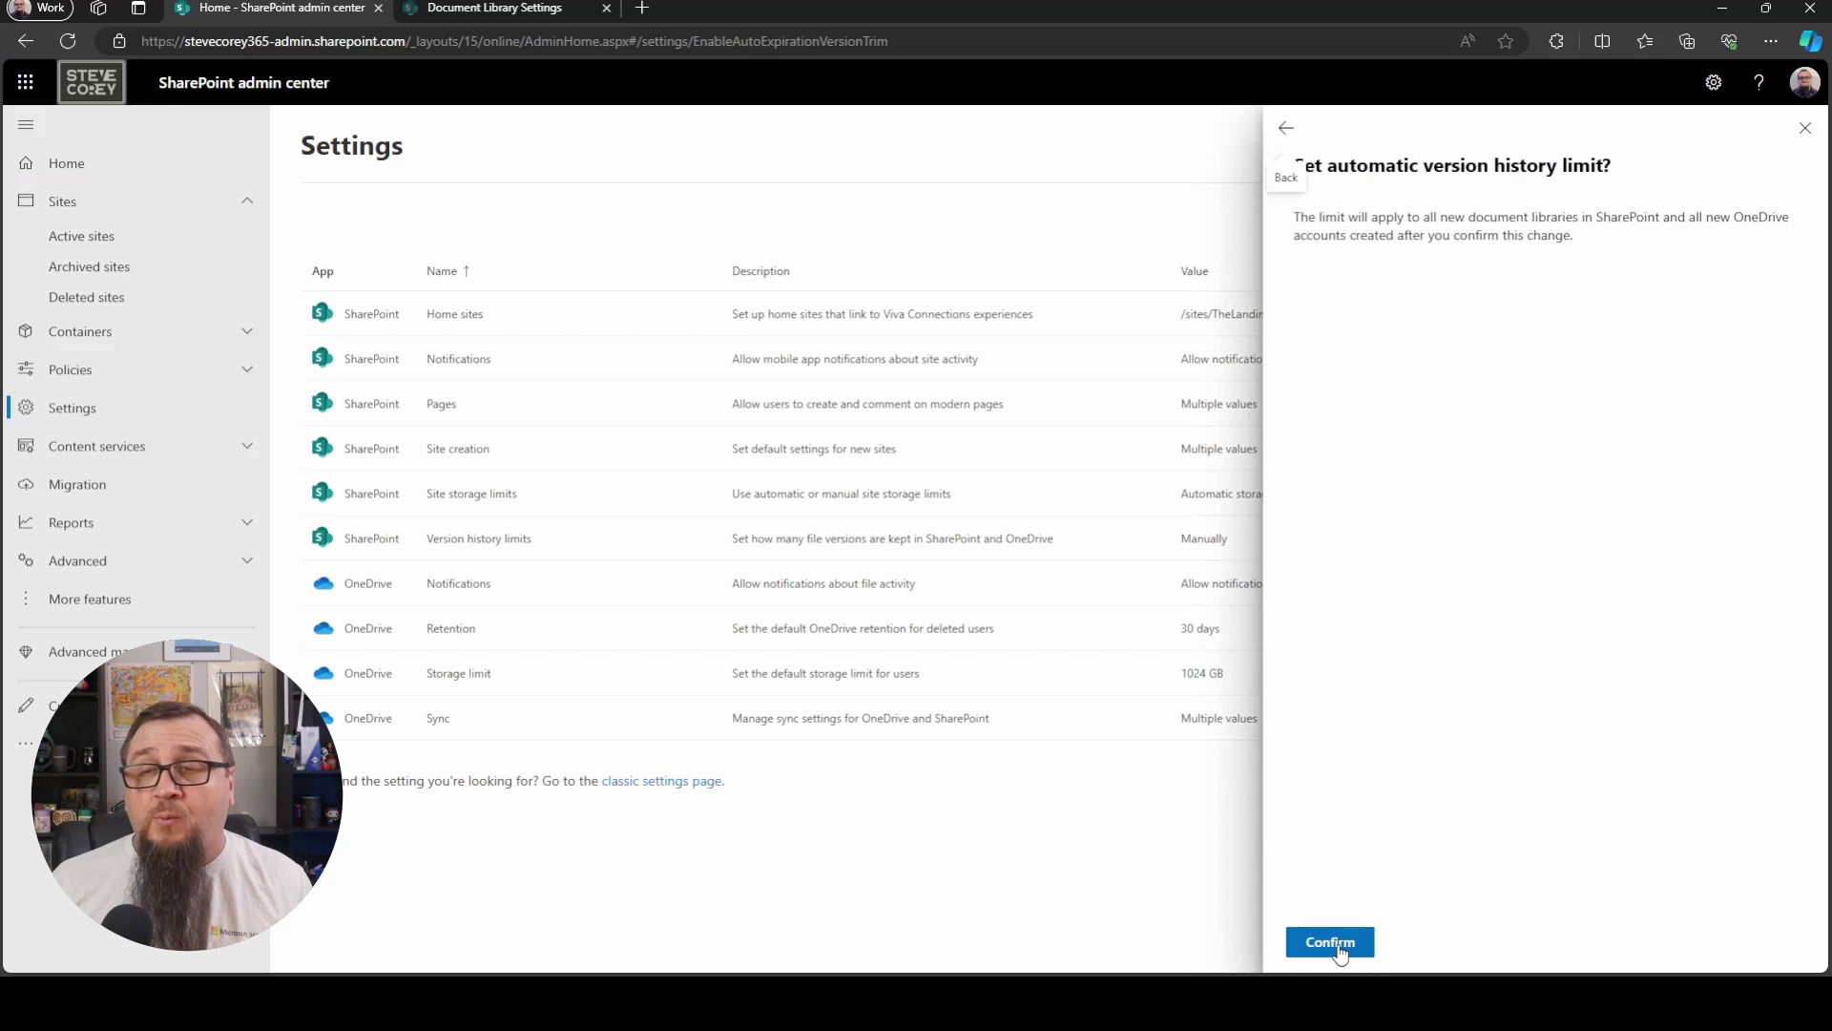
- Confirm the automatic version history limit tenant-wide, then go to the Document Library Settings tab
{"action": "left_click", "coordinate": [1330, 942]}
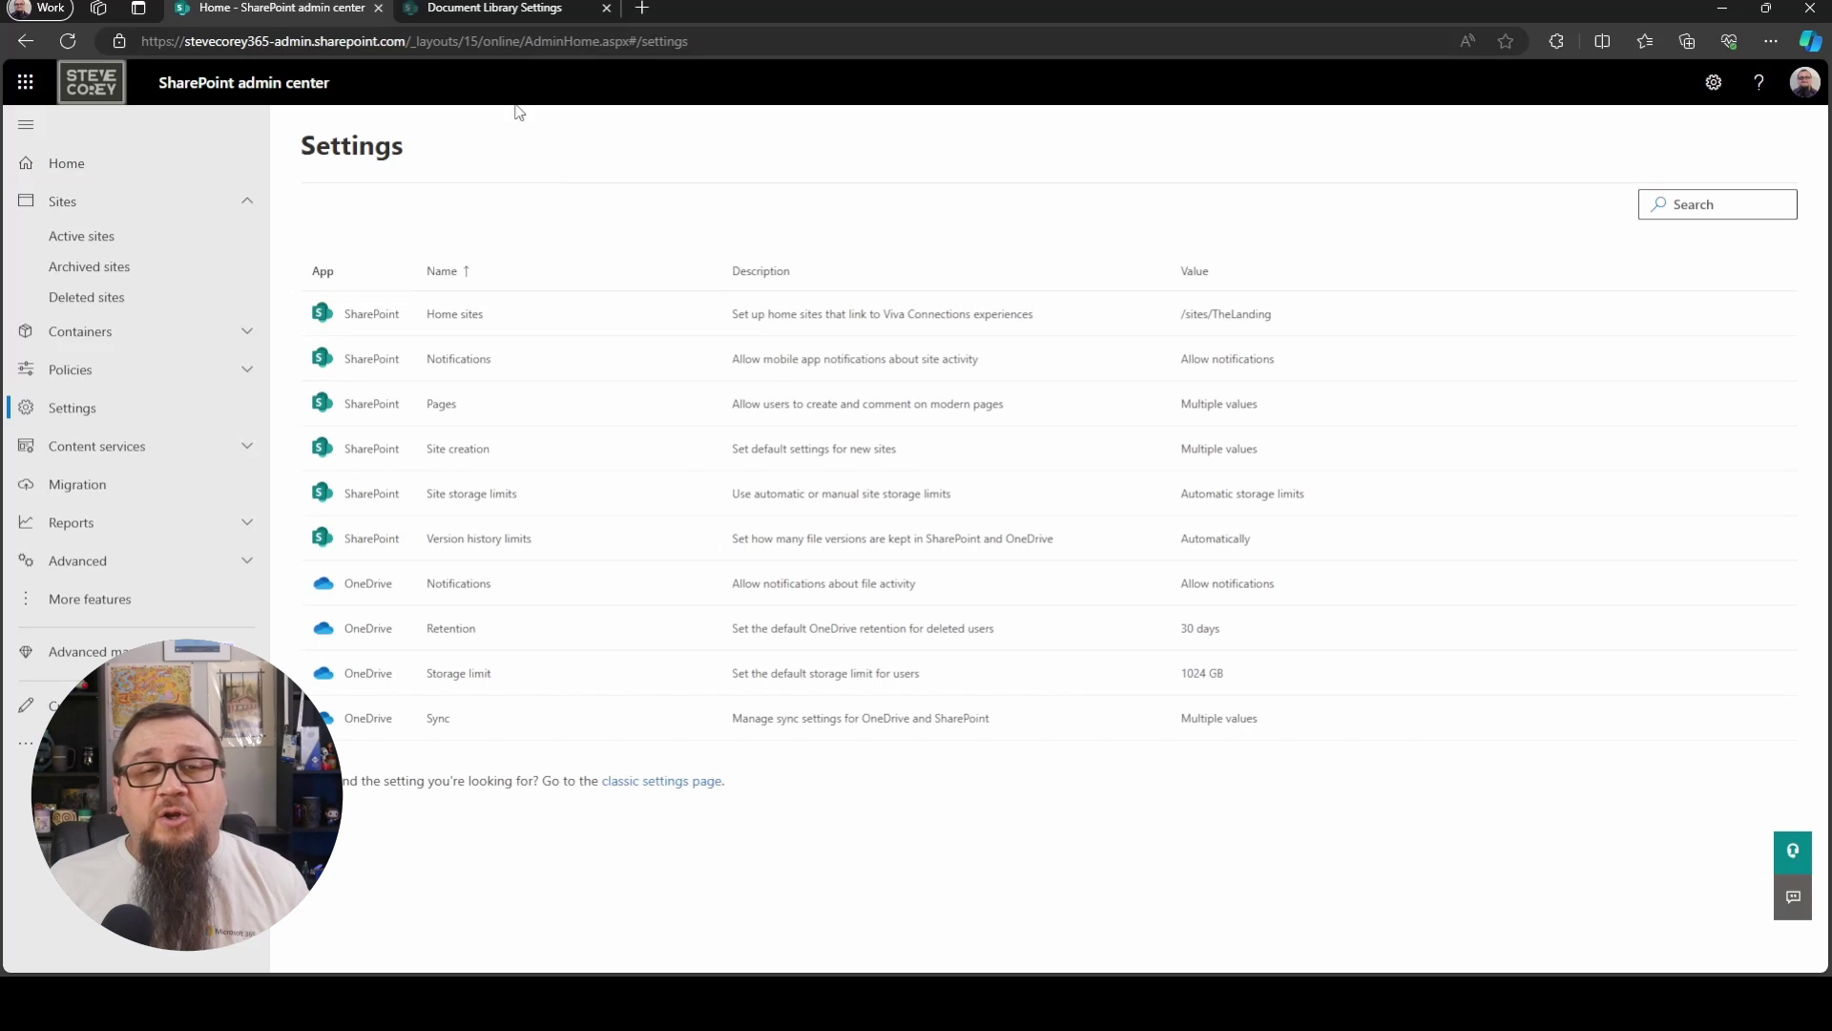
{"action": "left_click", "coordinate": [482, 9]}
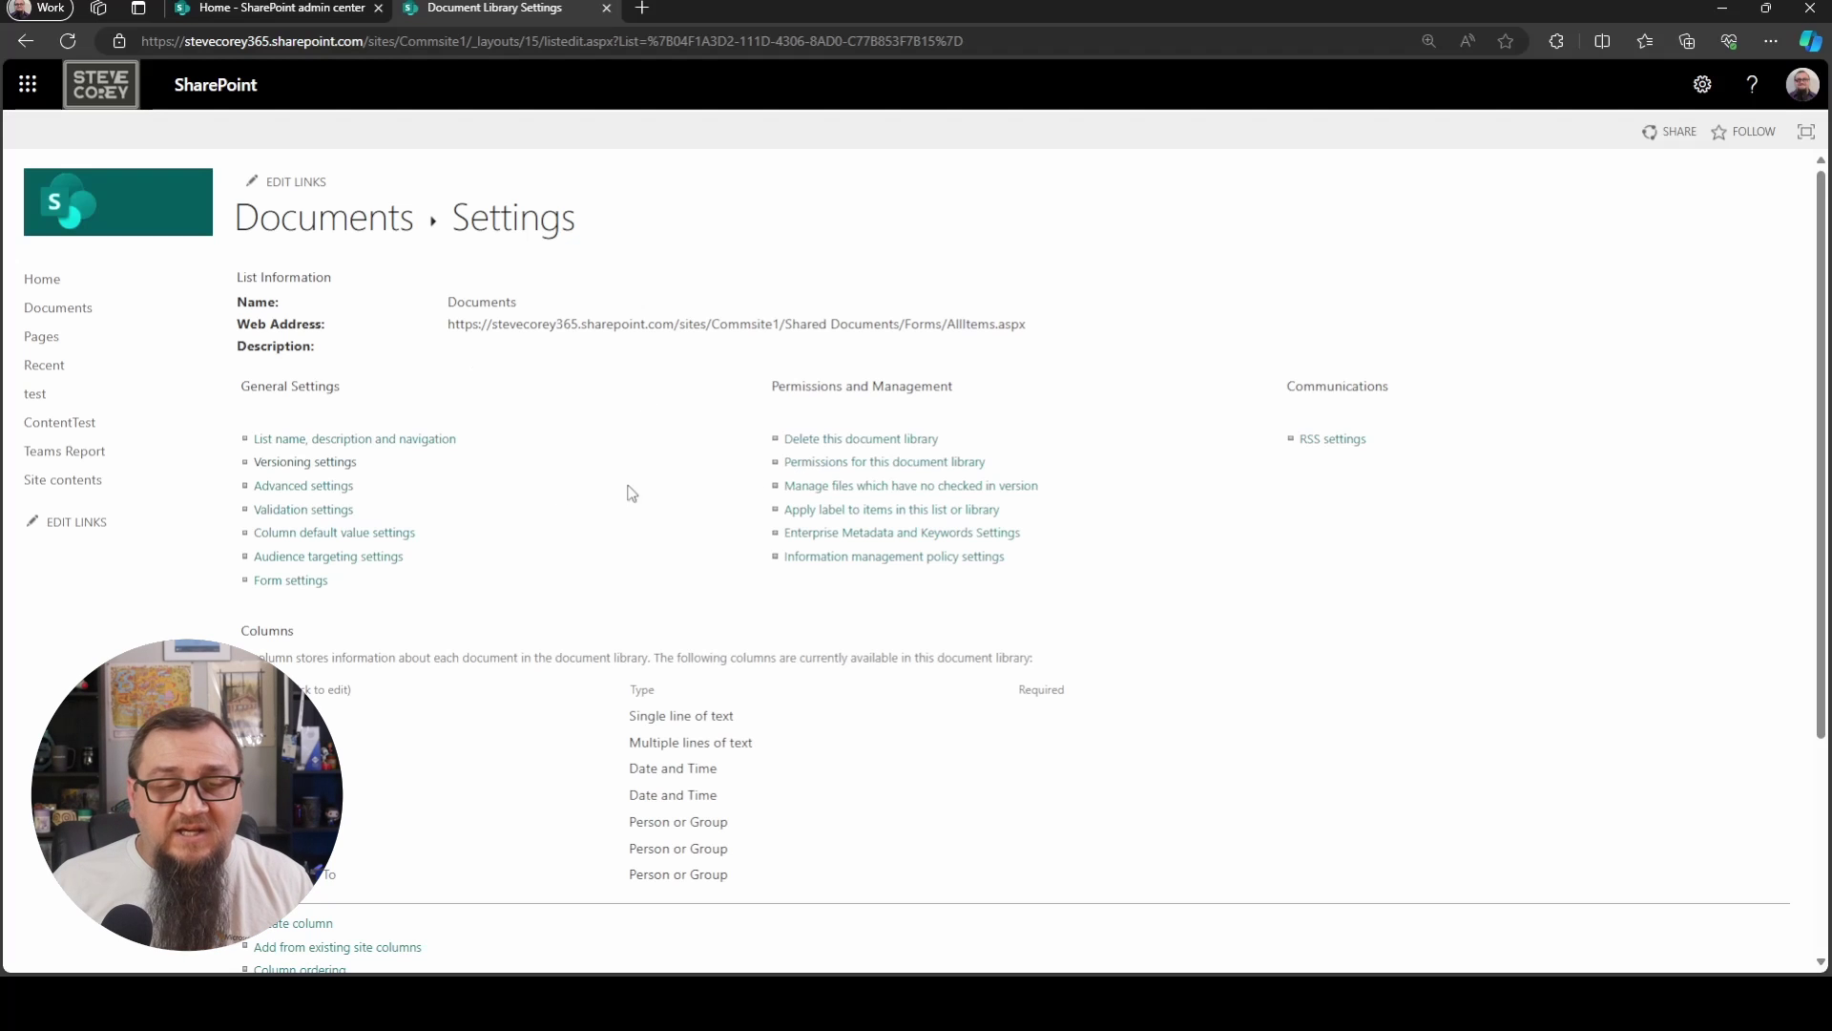
- Open the Documents library's Versioning settings and compare the version time-limit options
{"action": "left_click", "coordinate": [305, 463]}
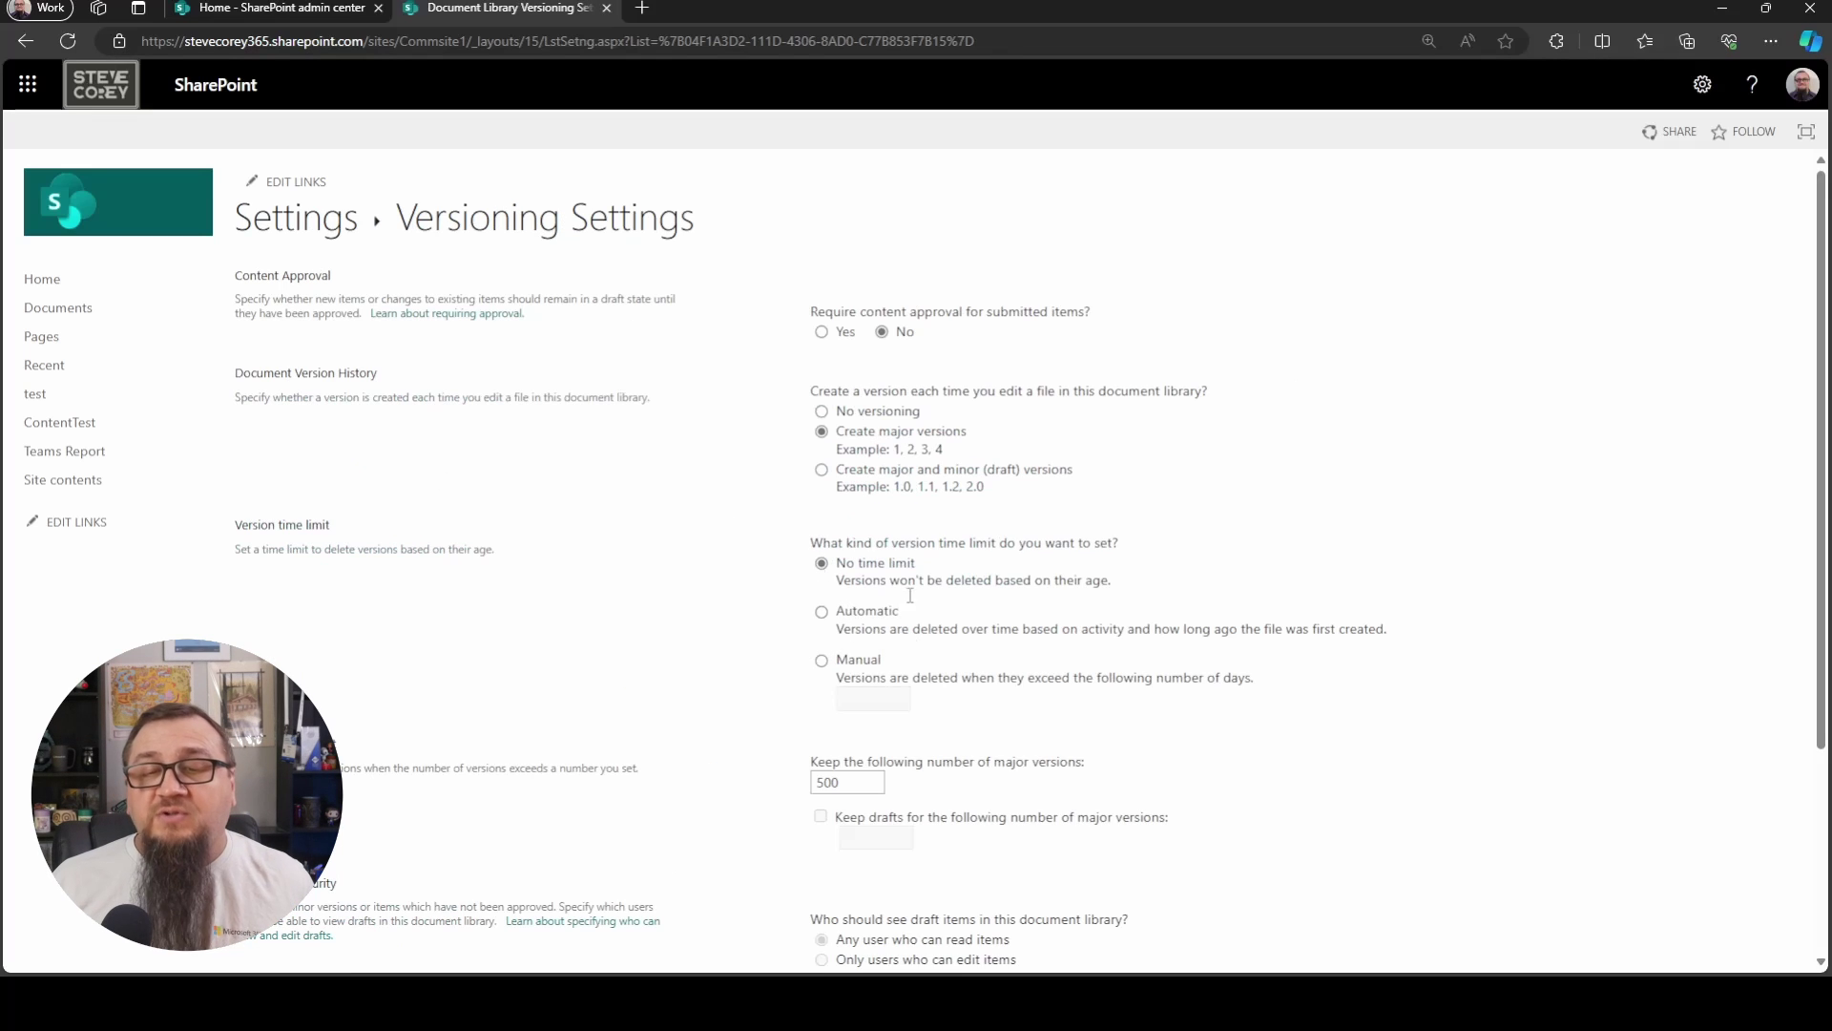
{"action": "left_click", "coordinate": [822, 612]}
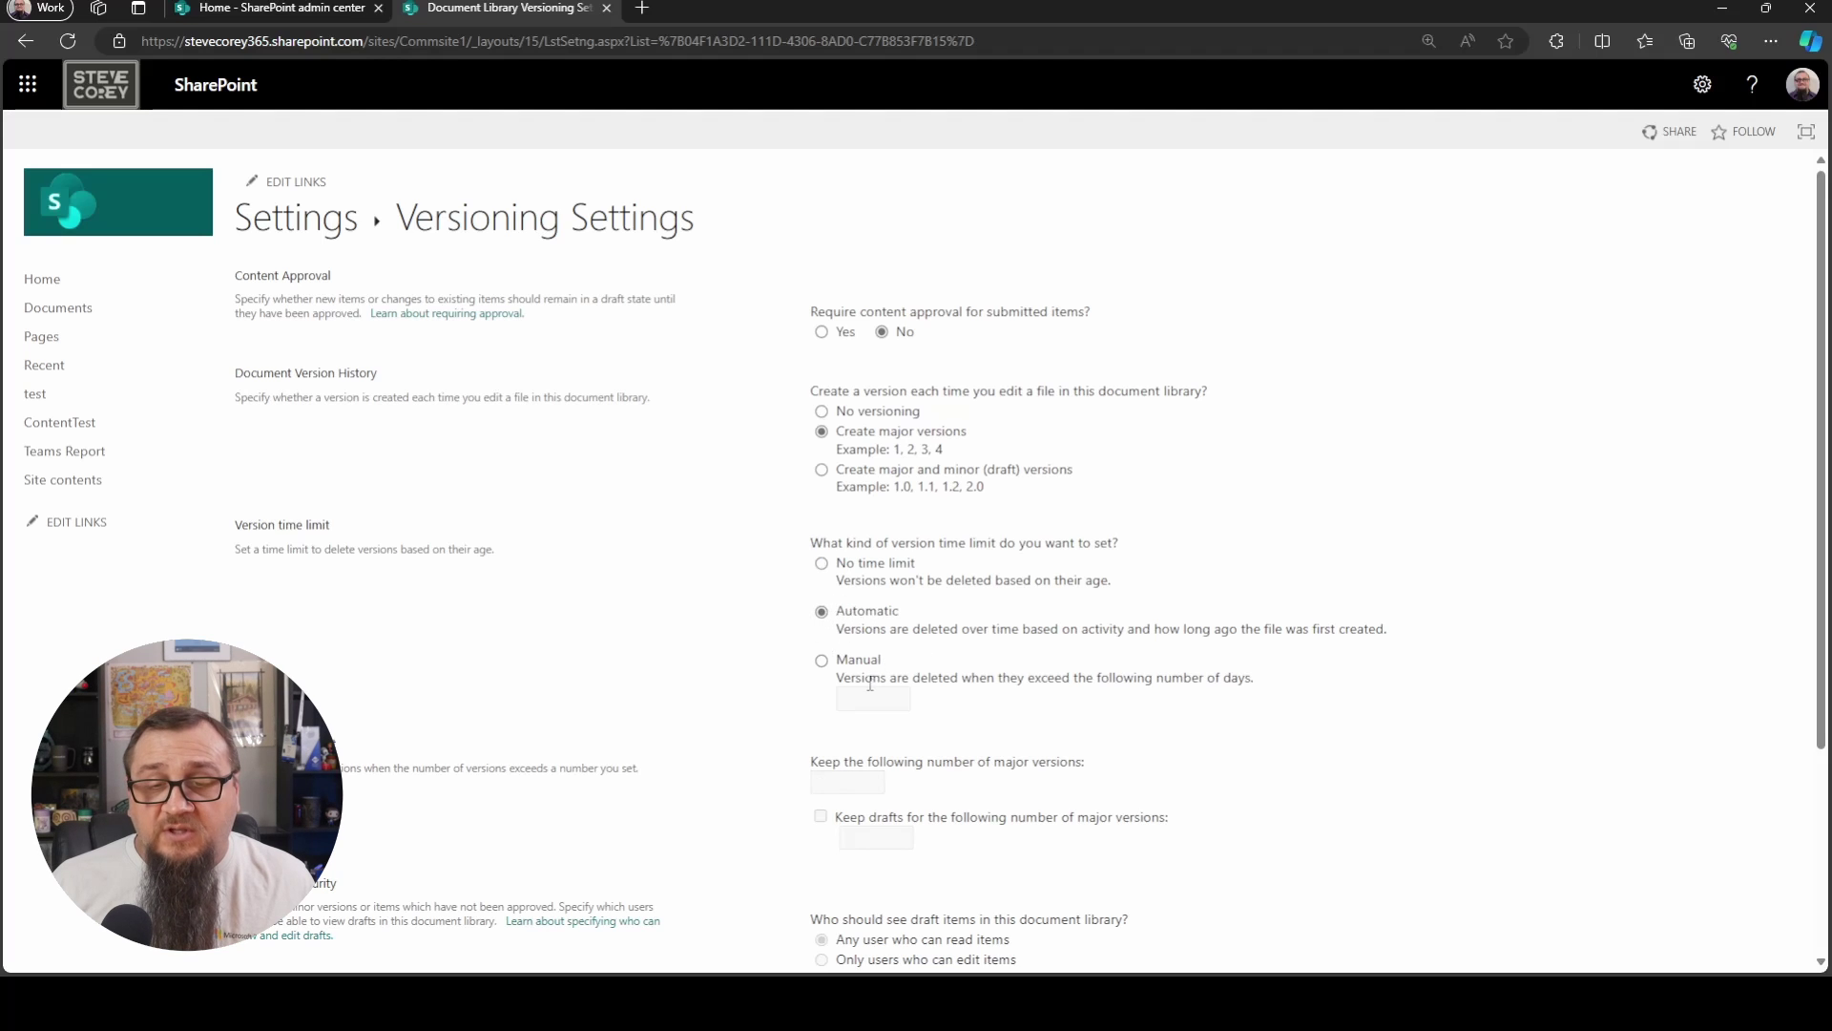
{"action": "left_click", "coordinate": [822, 661]}
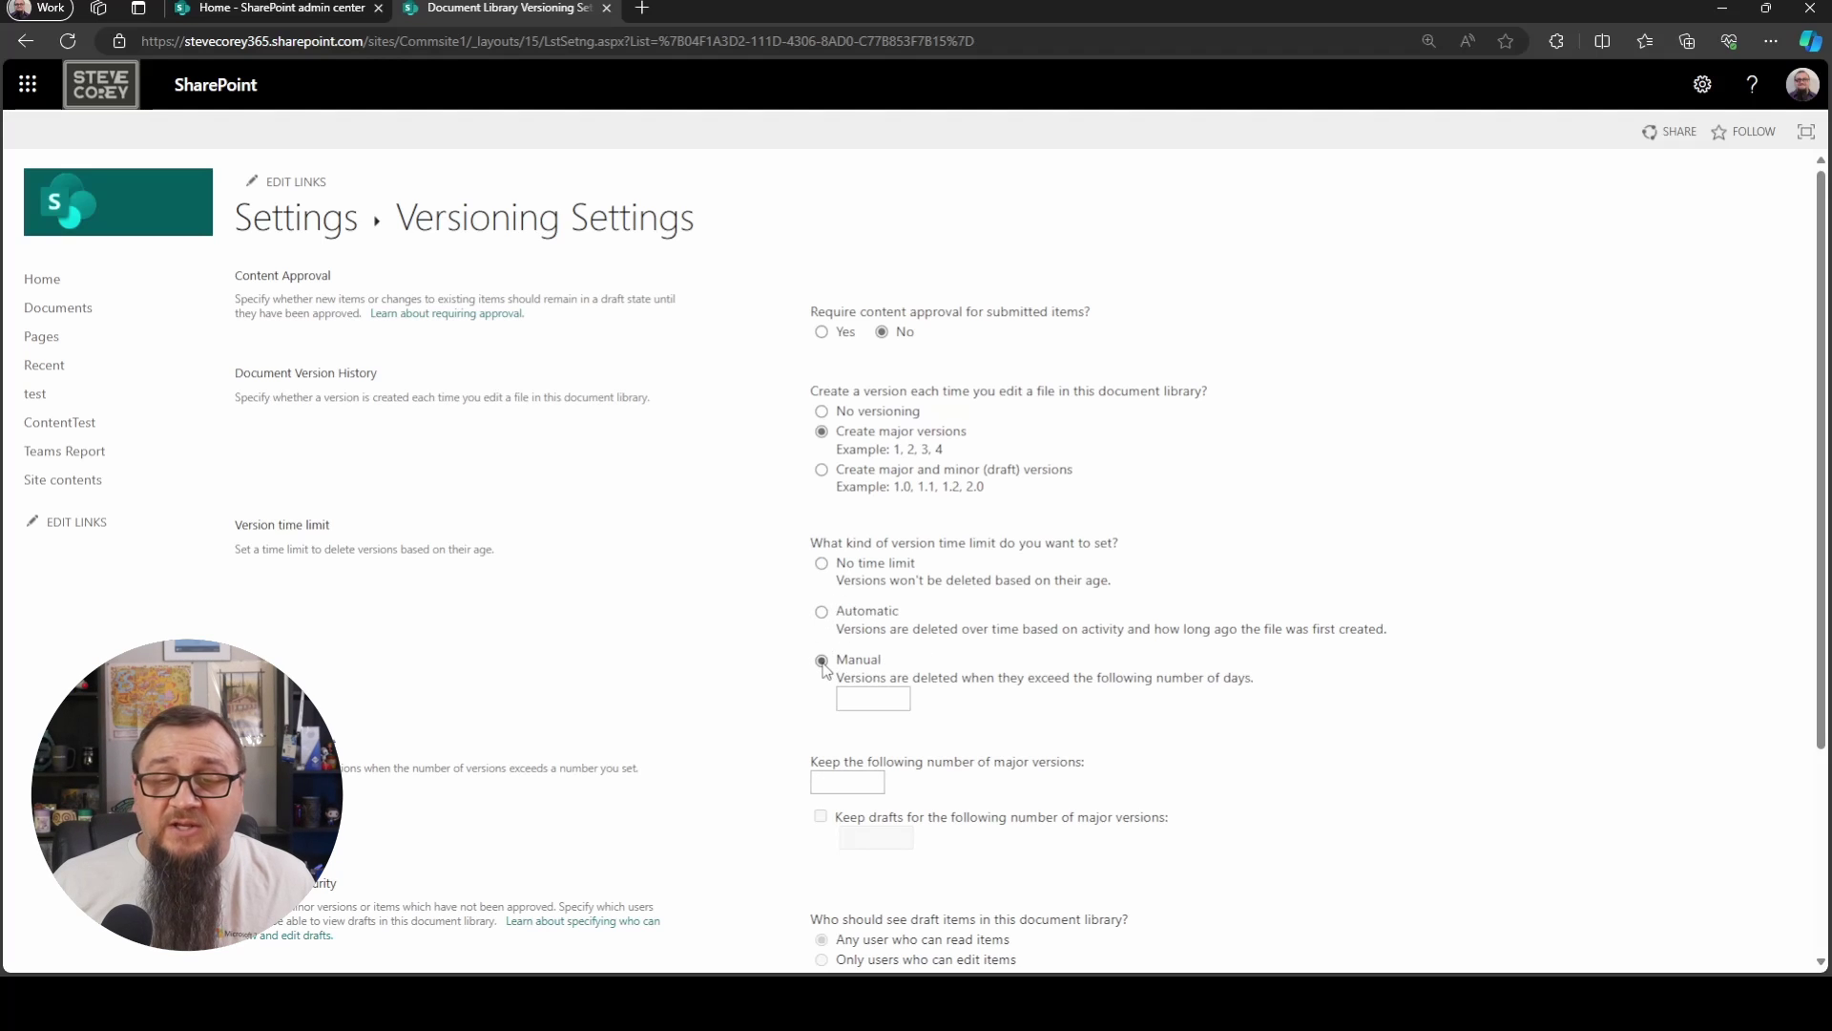
{"action": "left_click", "coordinate": [821, 565]}
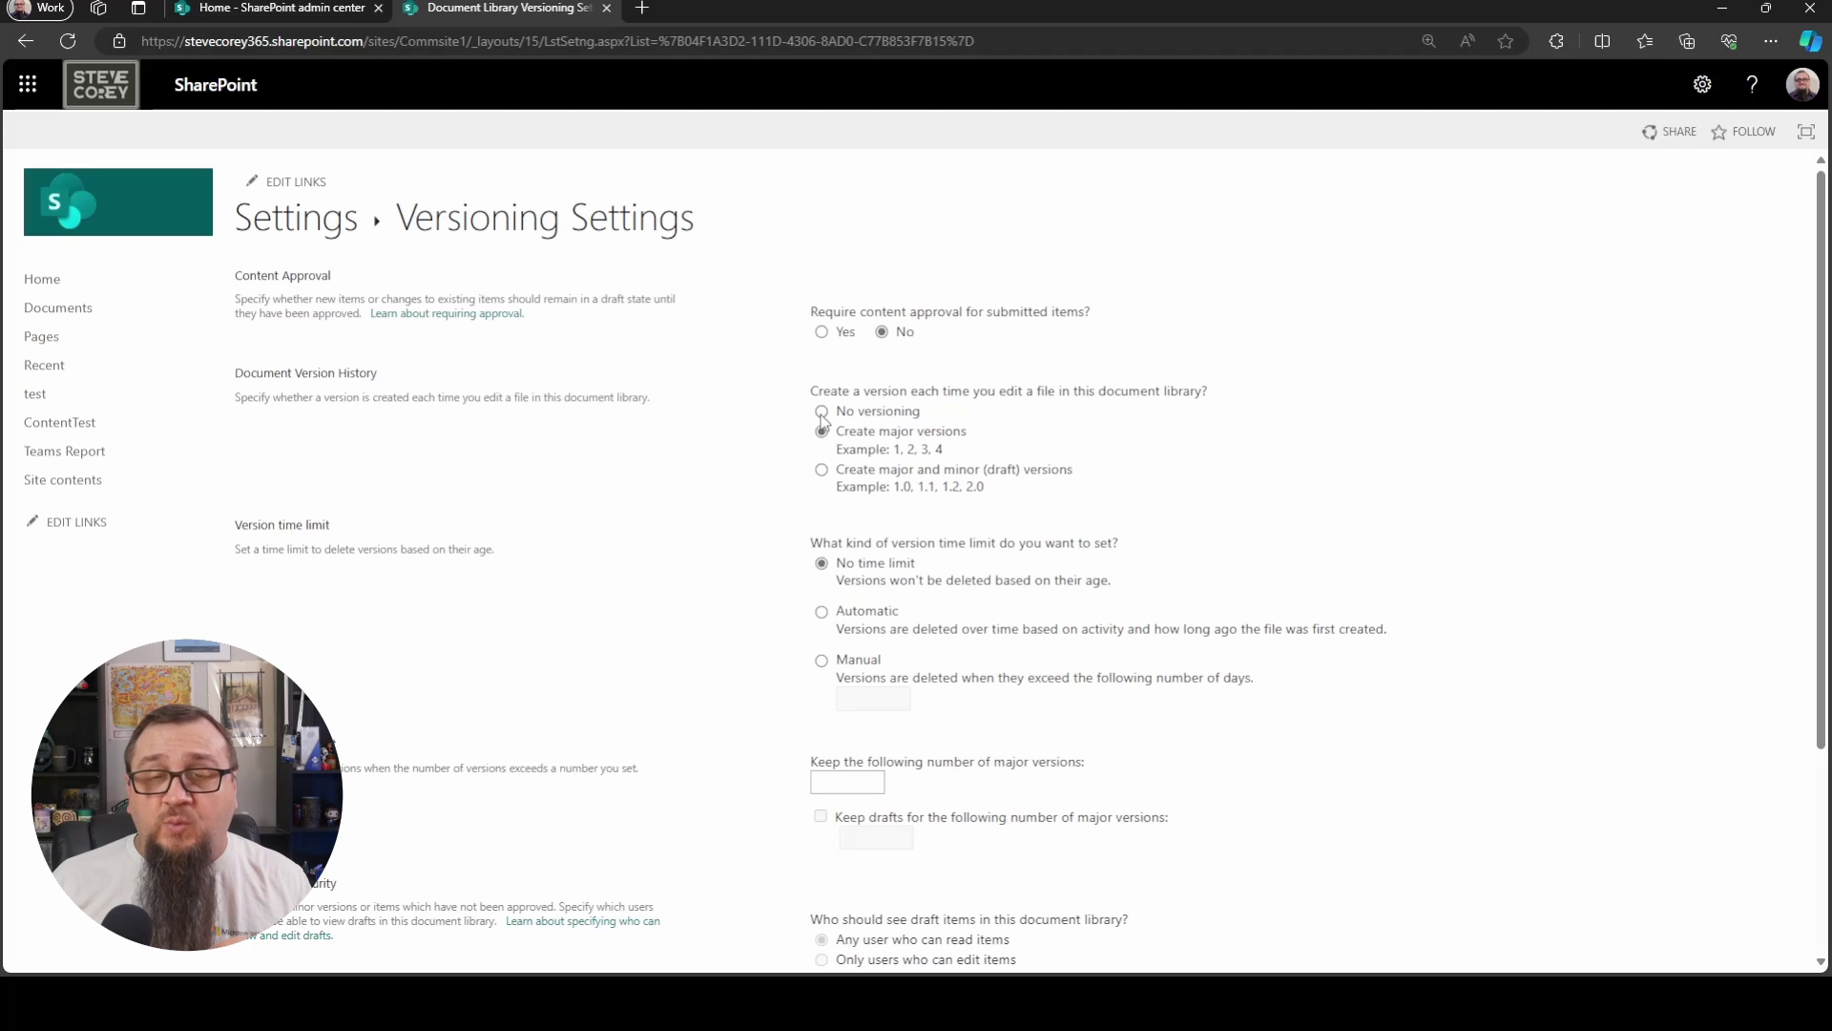
{"action": "left_click_drag", "start_coordinate": [830, 392], "coordinate": [1210, 393]}
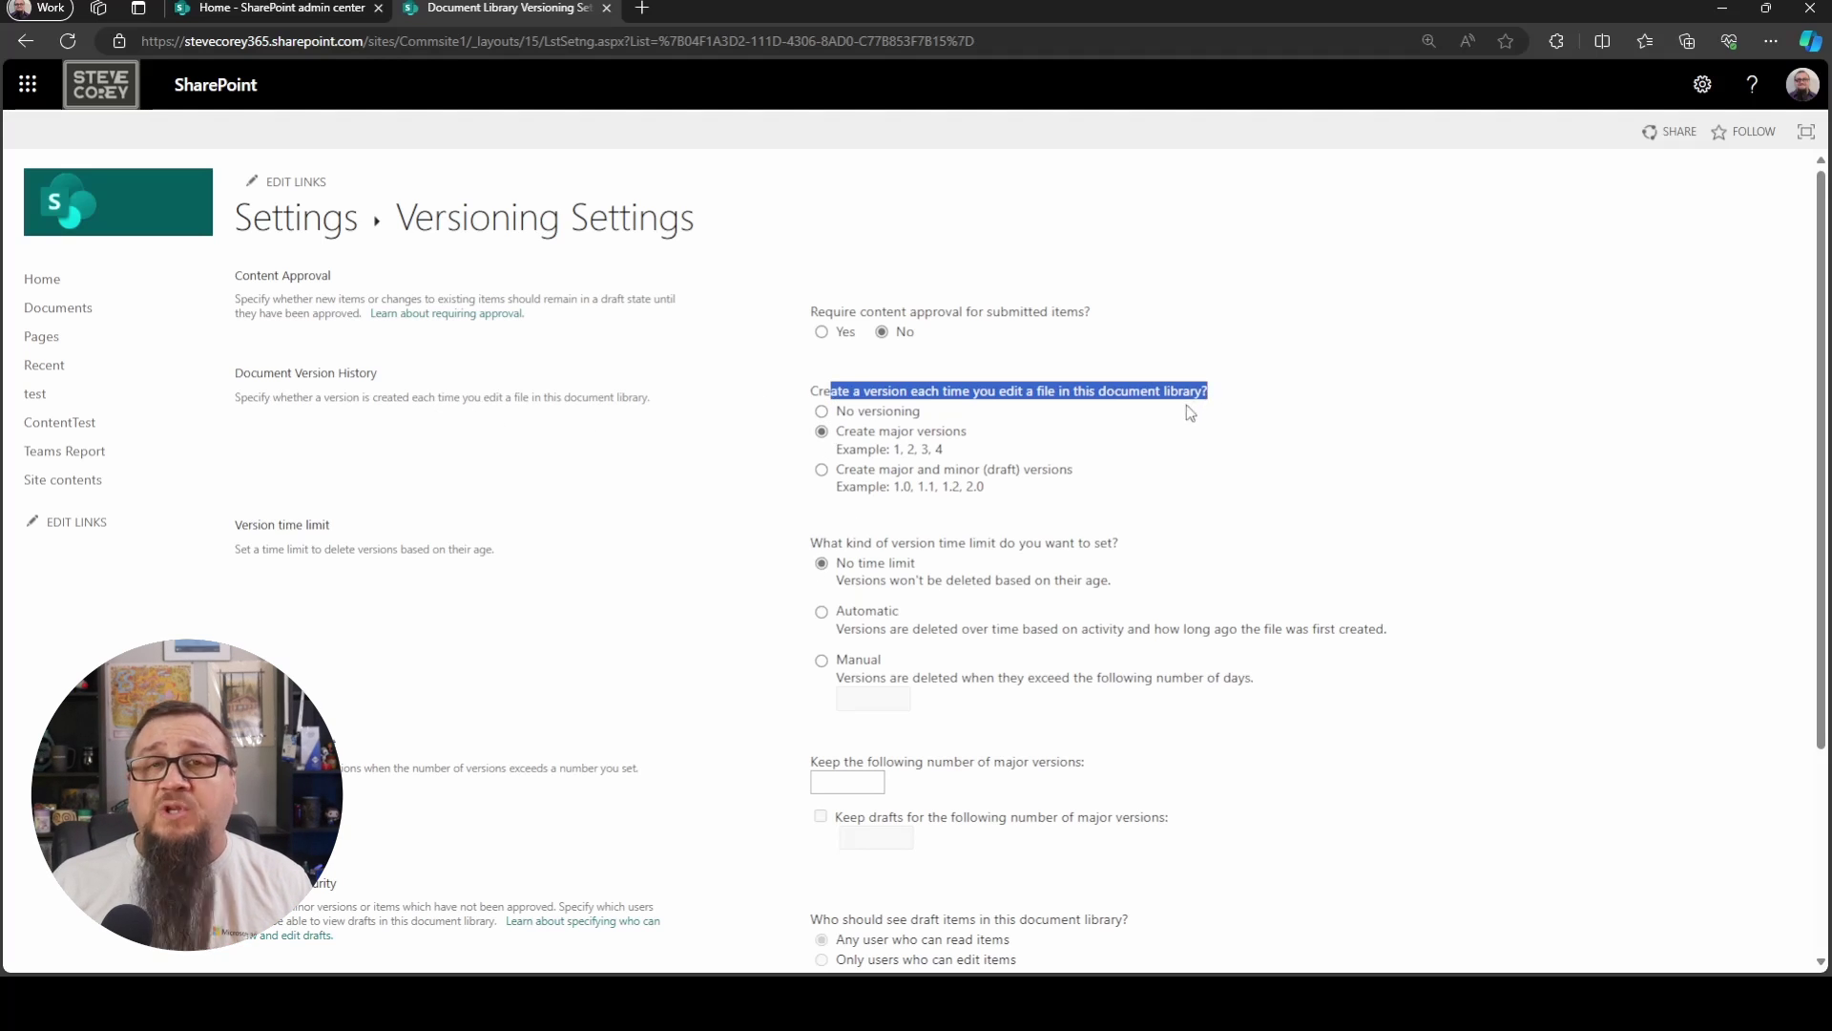
- Select the Manual version time limit and place the cursor in the days box
{"action": "left_click", "coordinate": [833, 781]}
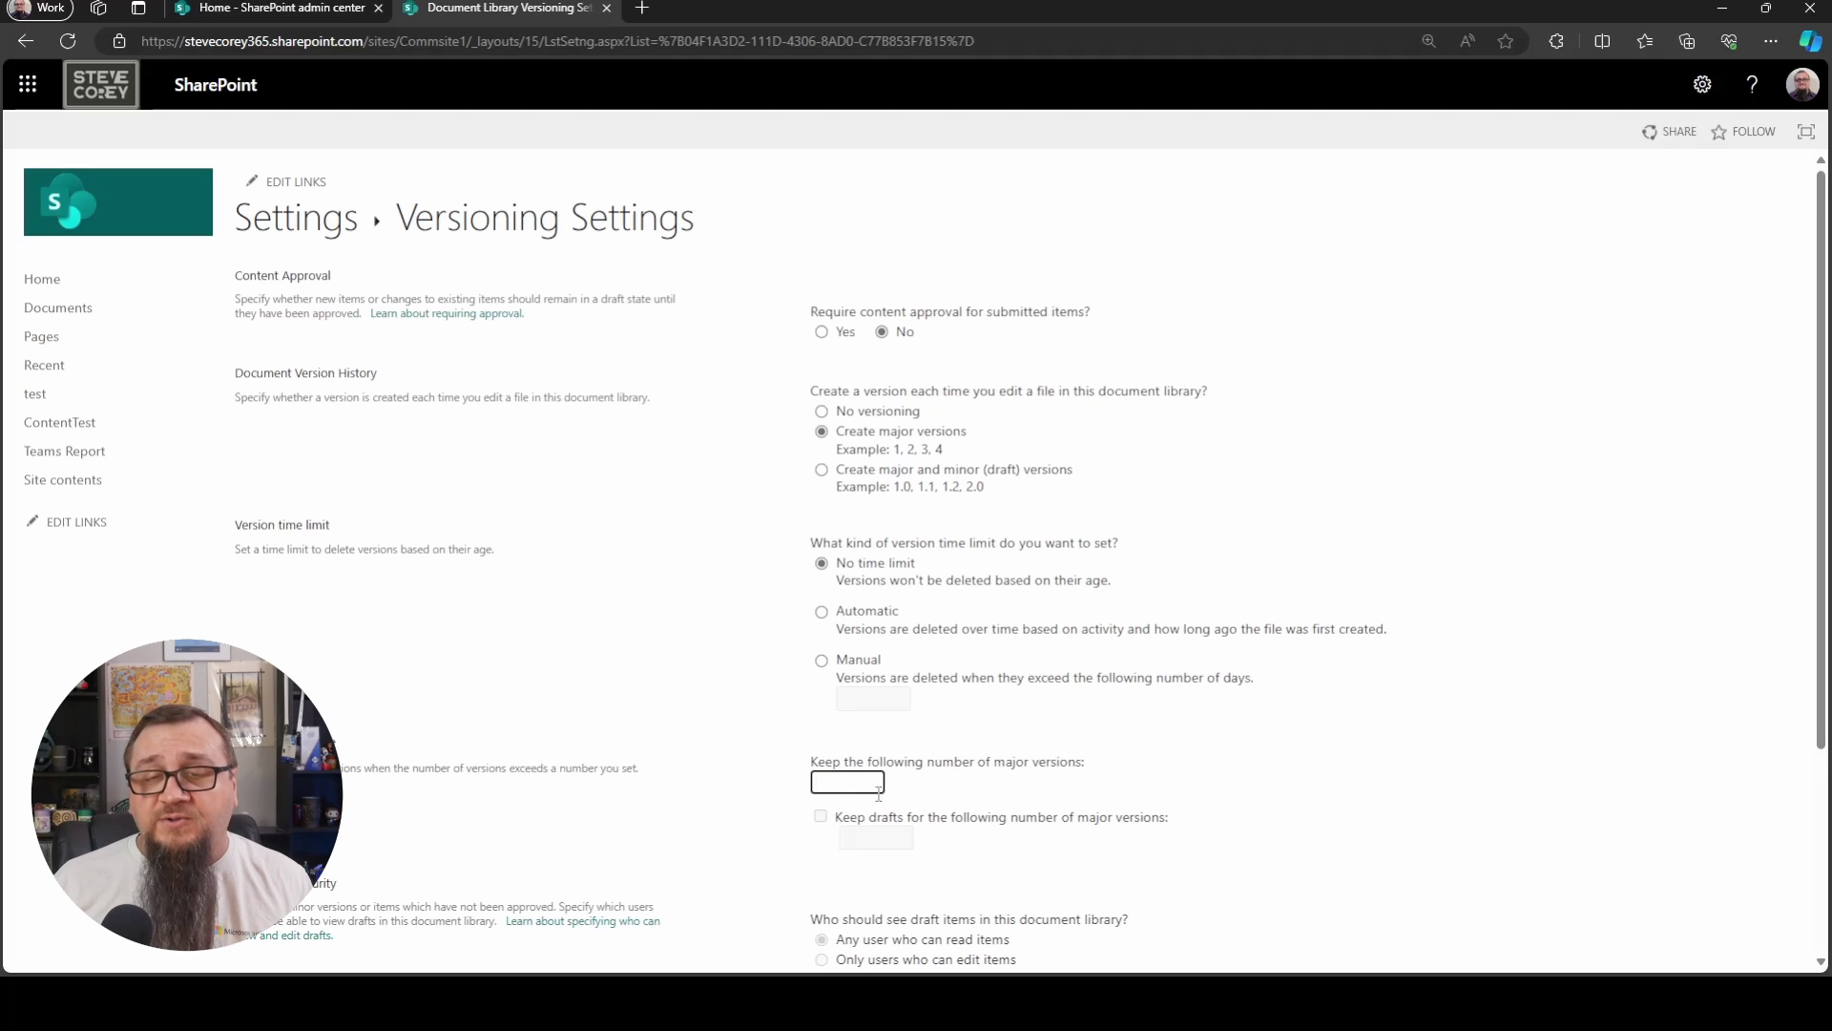
{"action": "left_click", "coordinate": [718, 612]}
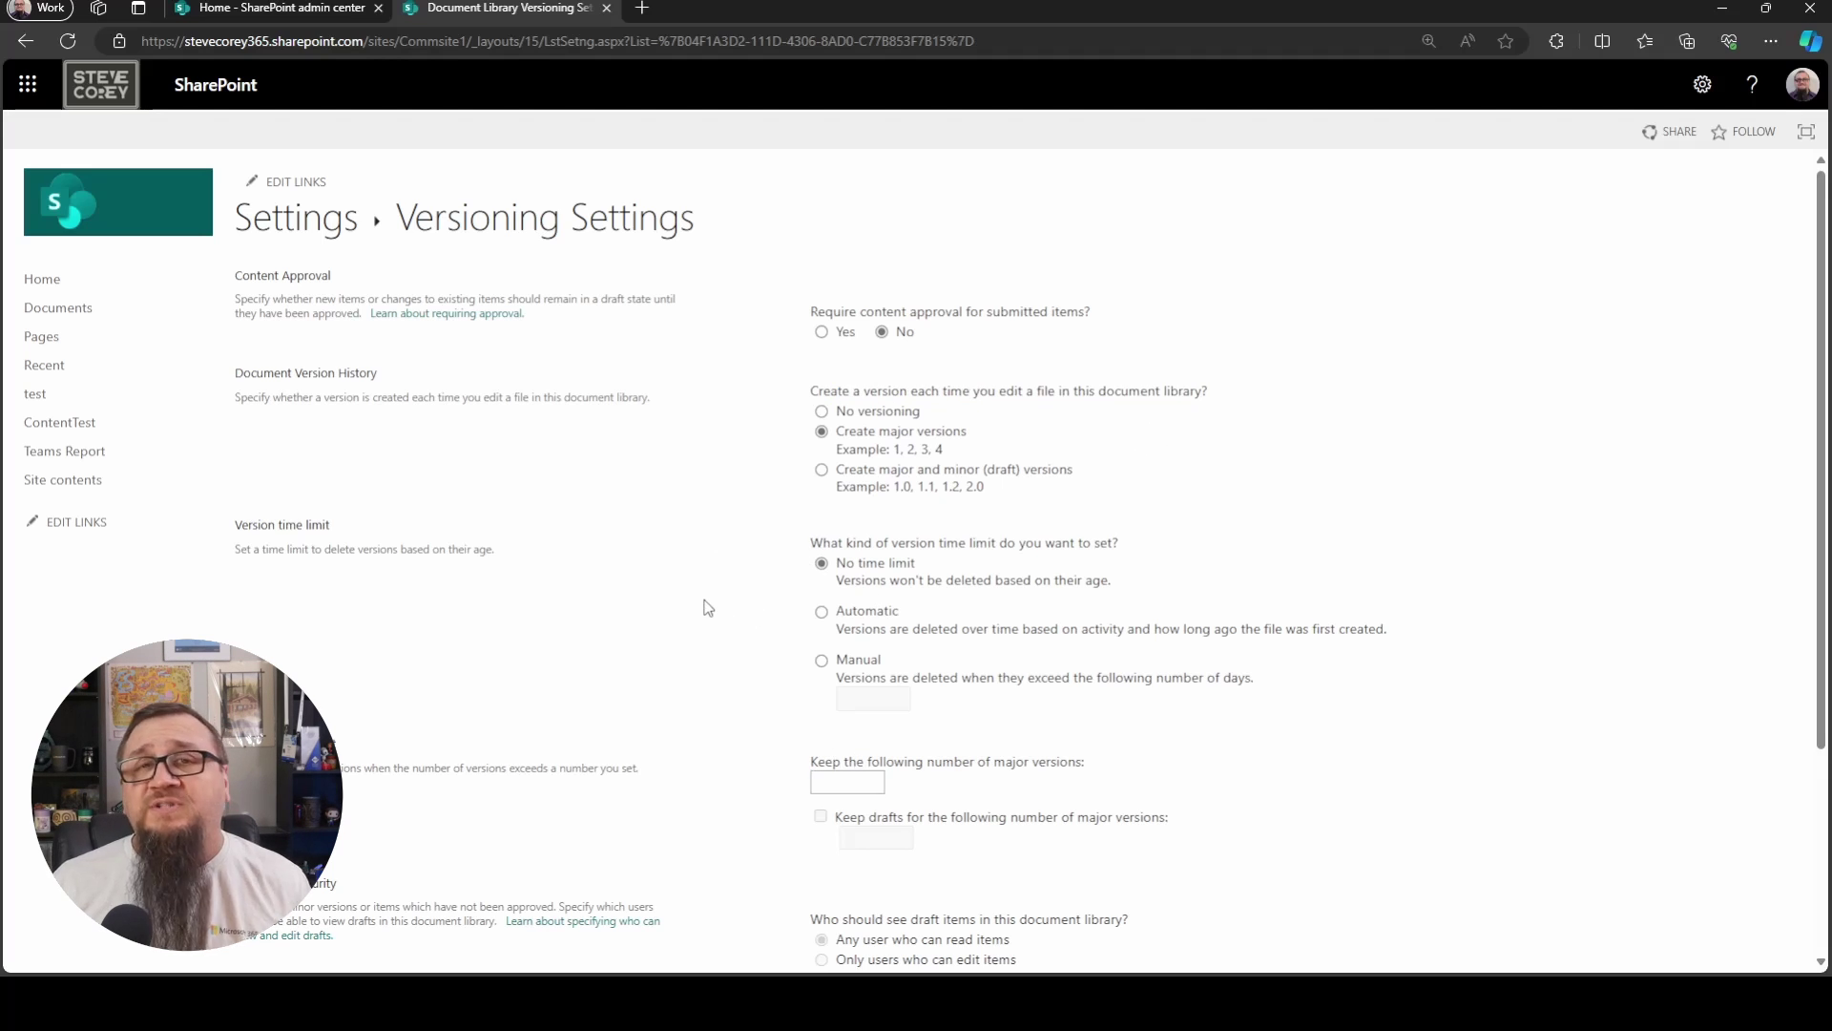
{"action": "left_click", "coordinate": [832, 619]}
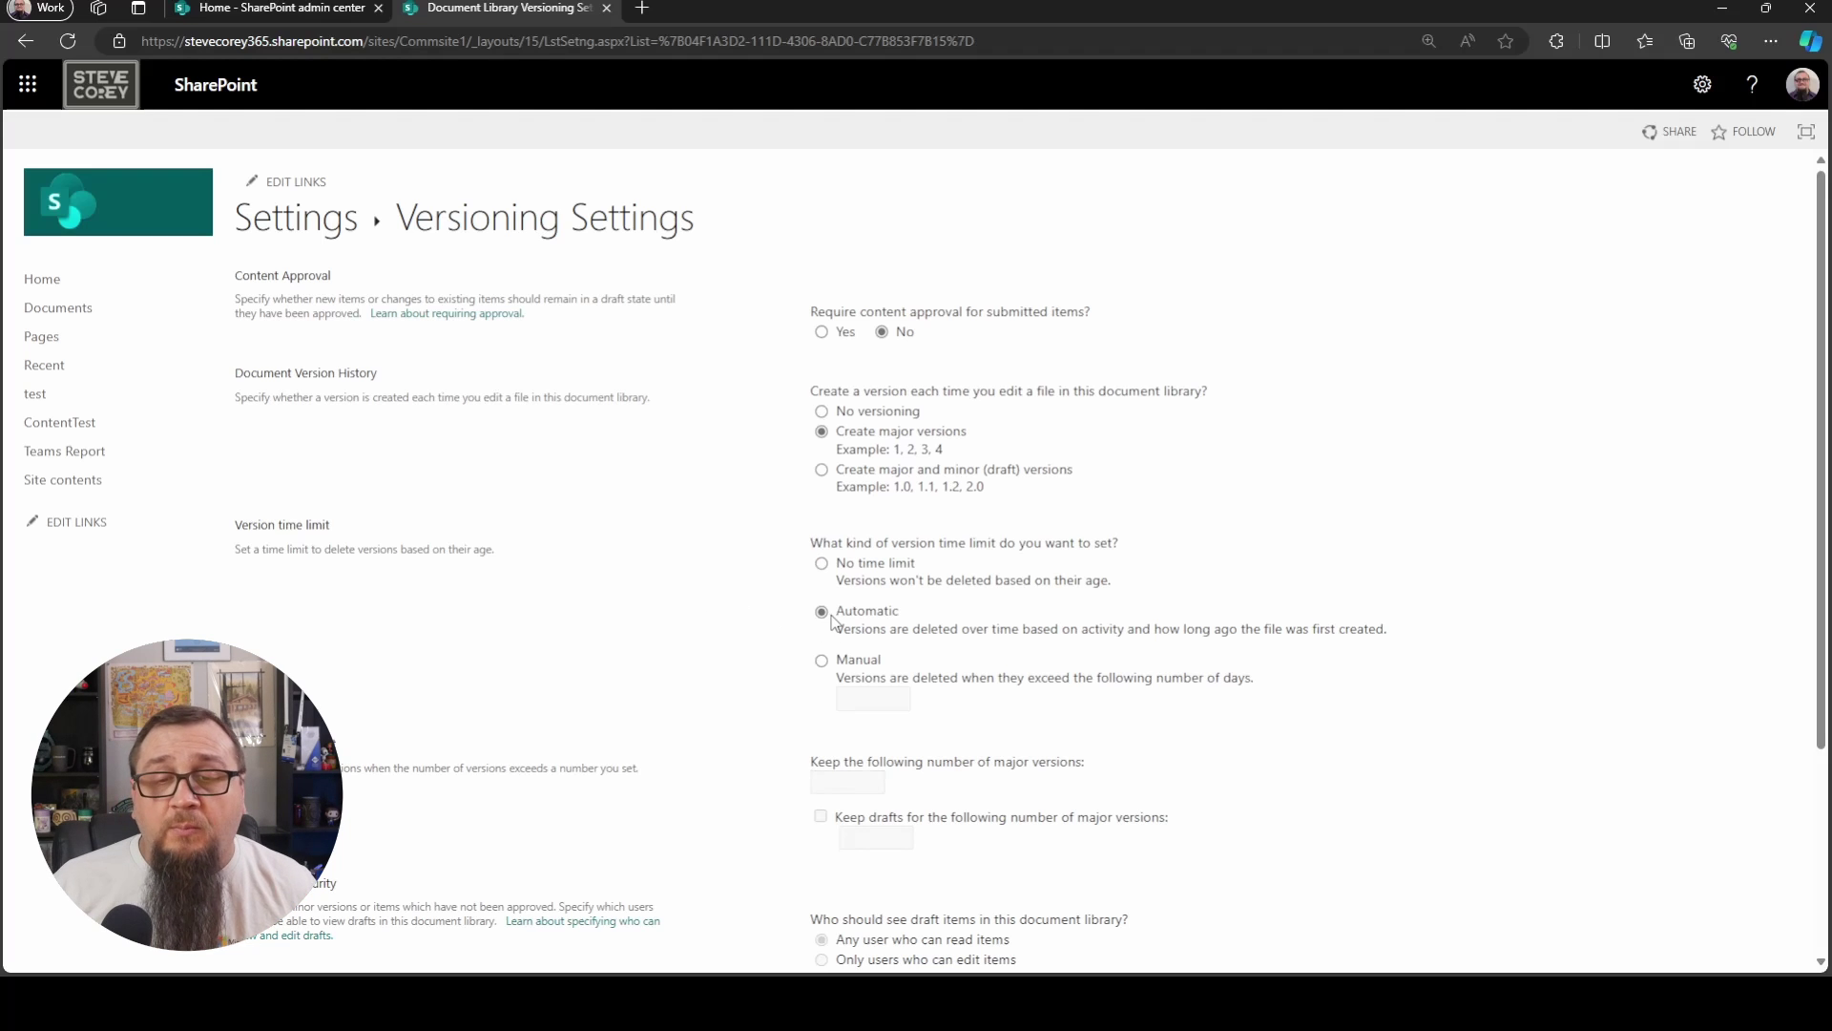
{"action": "left_click", "coordinate": [822, 663]}
{"action": "left_click", "coordinate": [866, 696]}
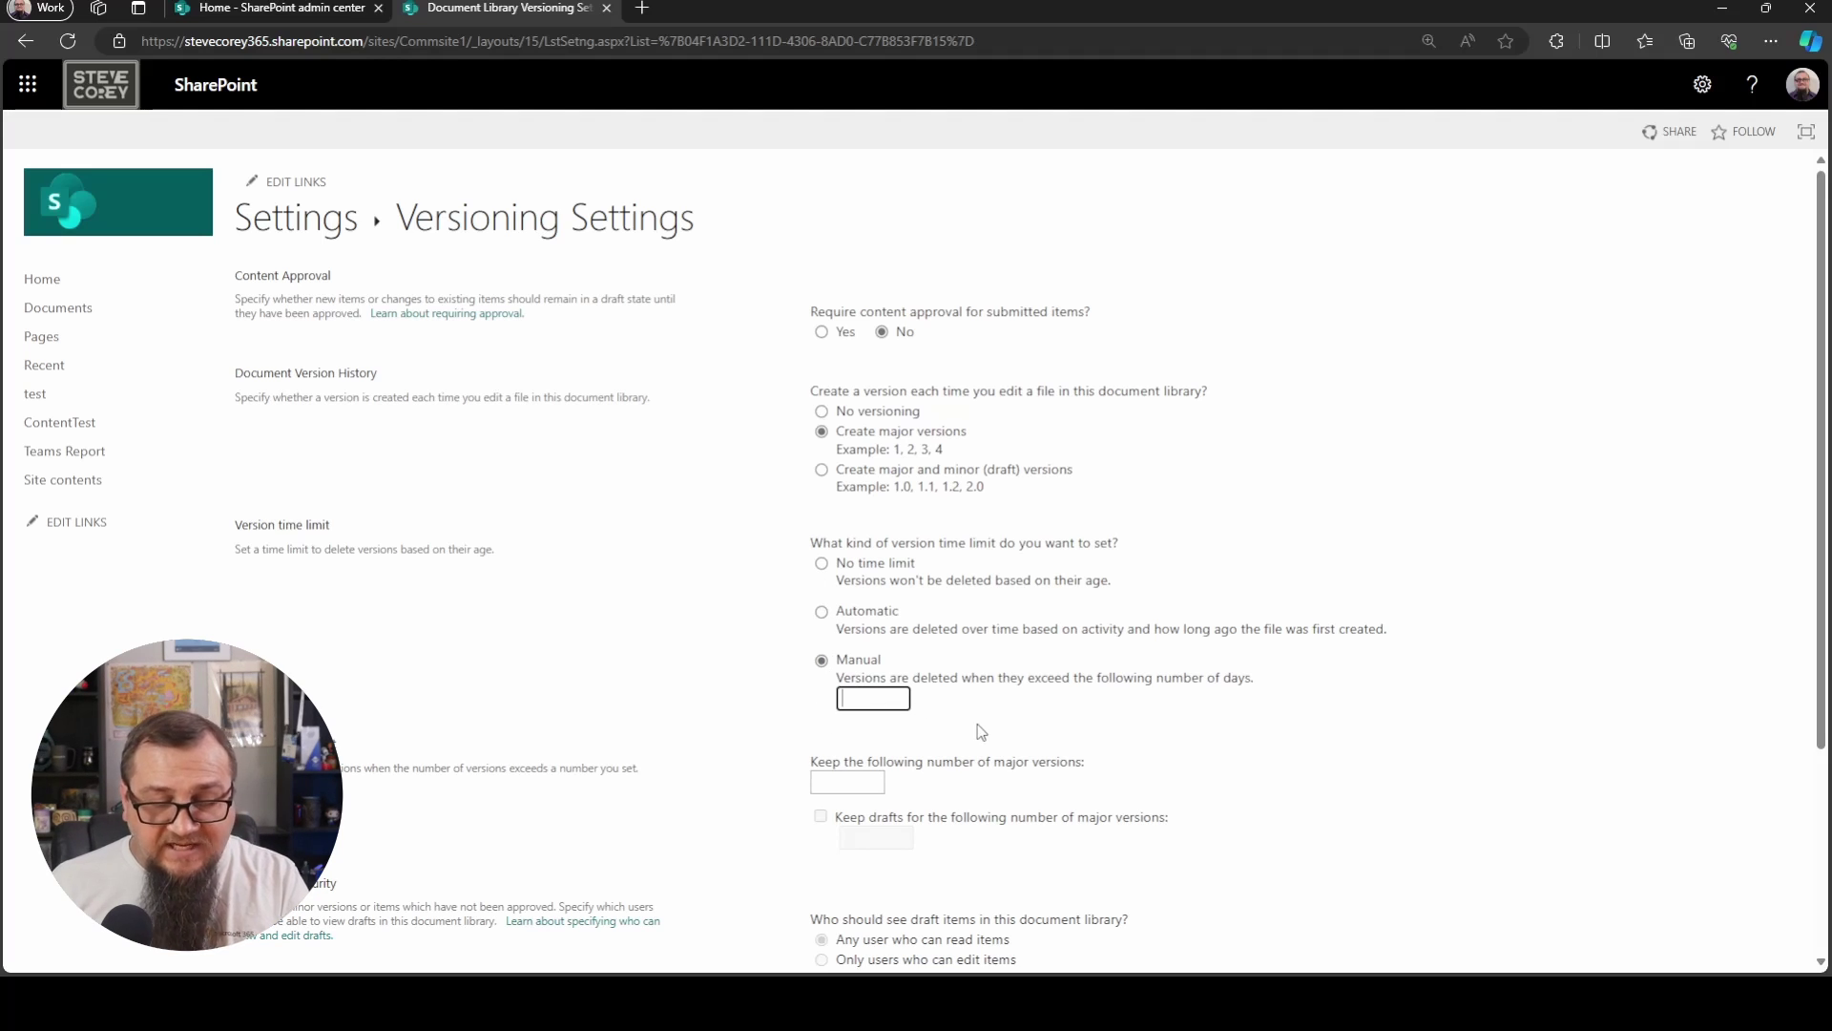
- Enter a 15-day limit, submit, and dismiss the 30–36500 days warning
{"action": "type", "text": "15"}
{"action": "left_click", "coordinate": [794, 702]}
{"action": "scroll", "coordinate": [942, 745], "scroll_direction": "down", "scroll_amount": 3}
{"action": "left_click", "coordinate": [1270, 856]}
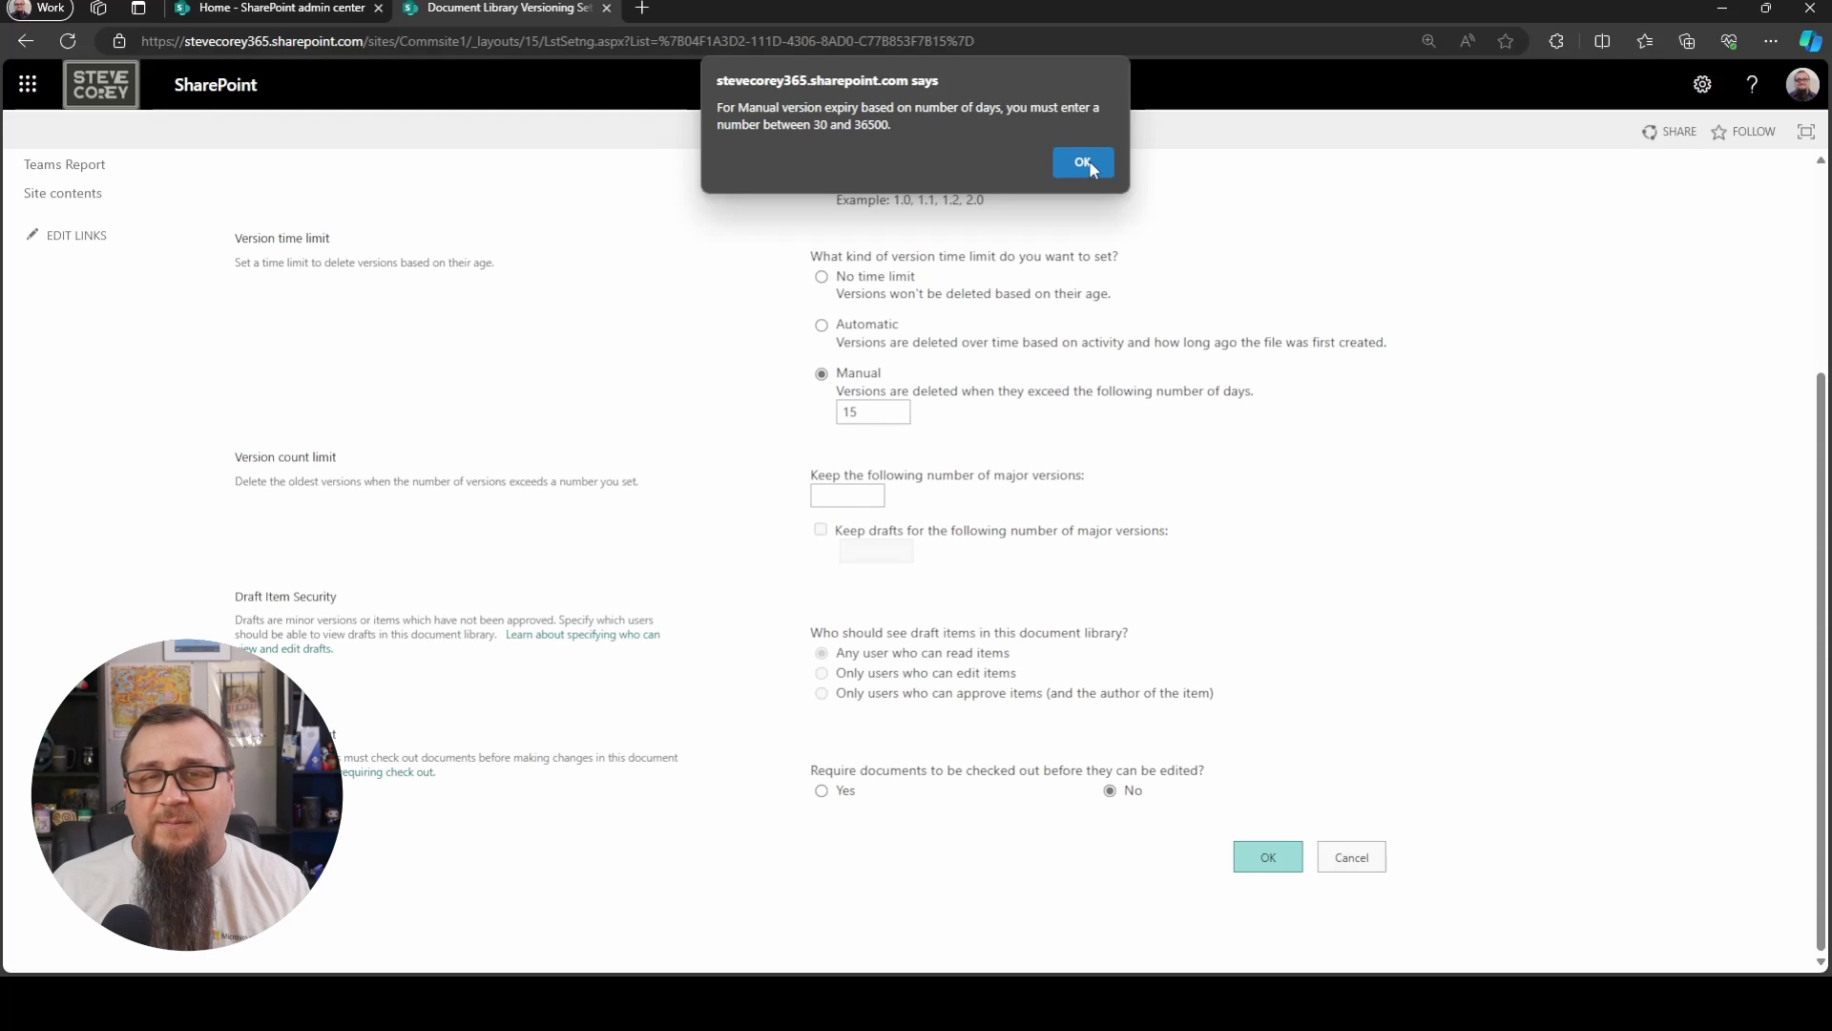
{"action": "left_click", "coordinate": [1090, 161]}
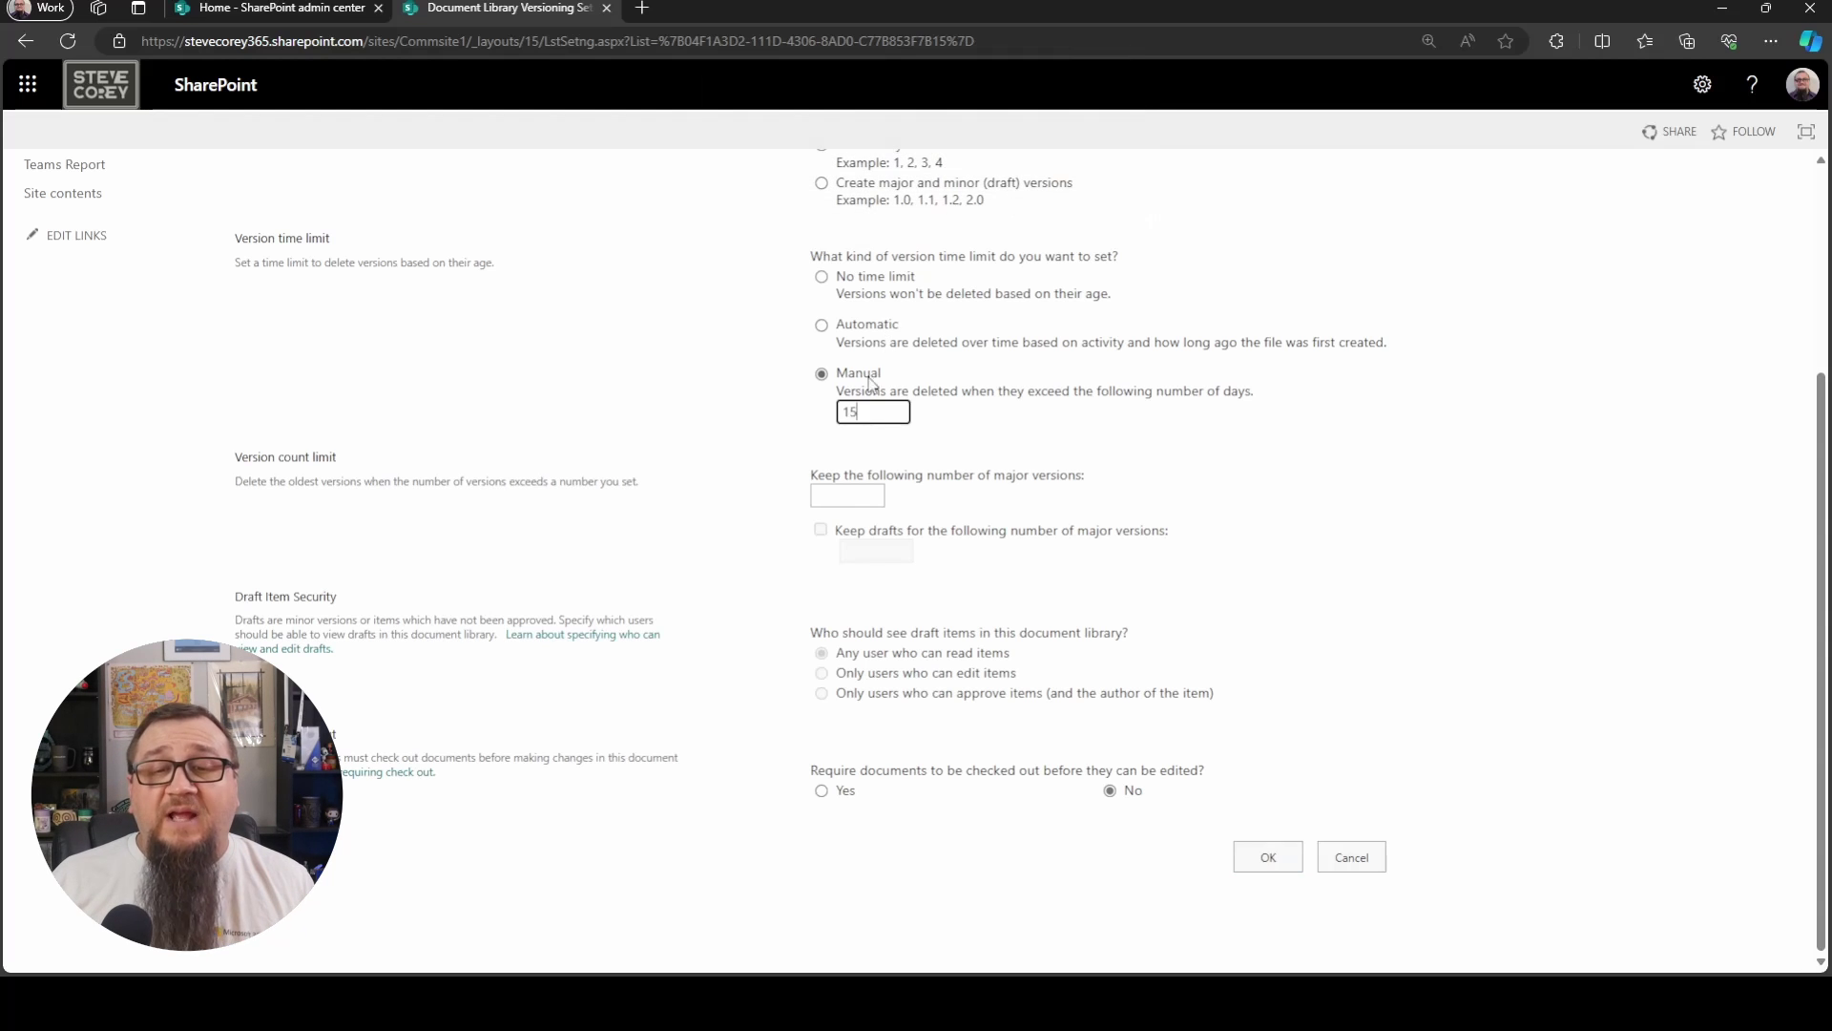
- Correct the Manual time limit's days value to 30
{"action": "double_click", "coordinate": [880, 415]}
{"action": "type", "text": "3"}
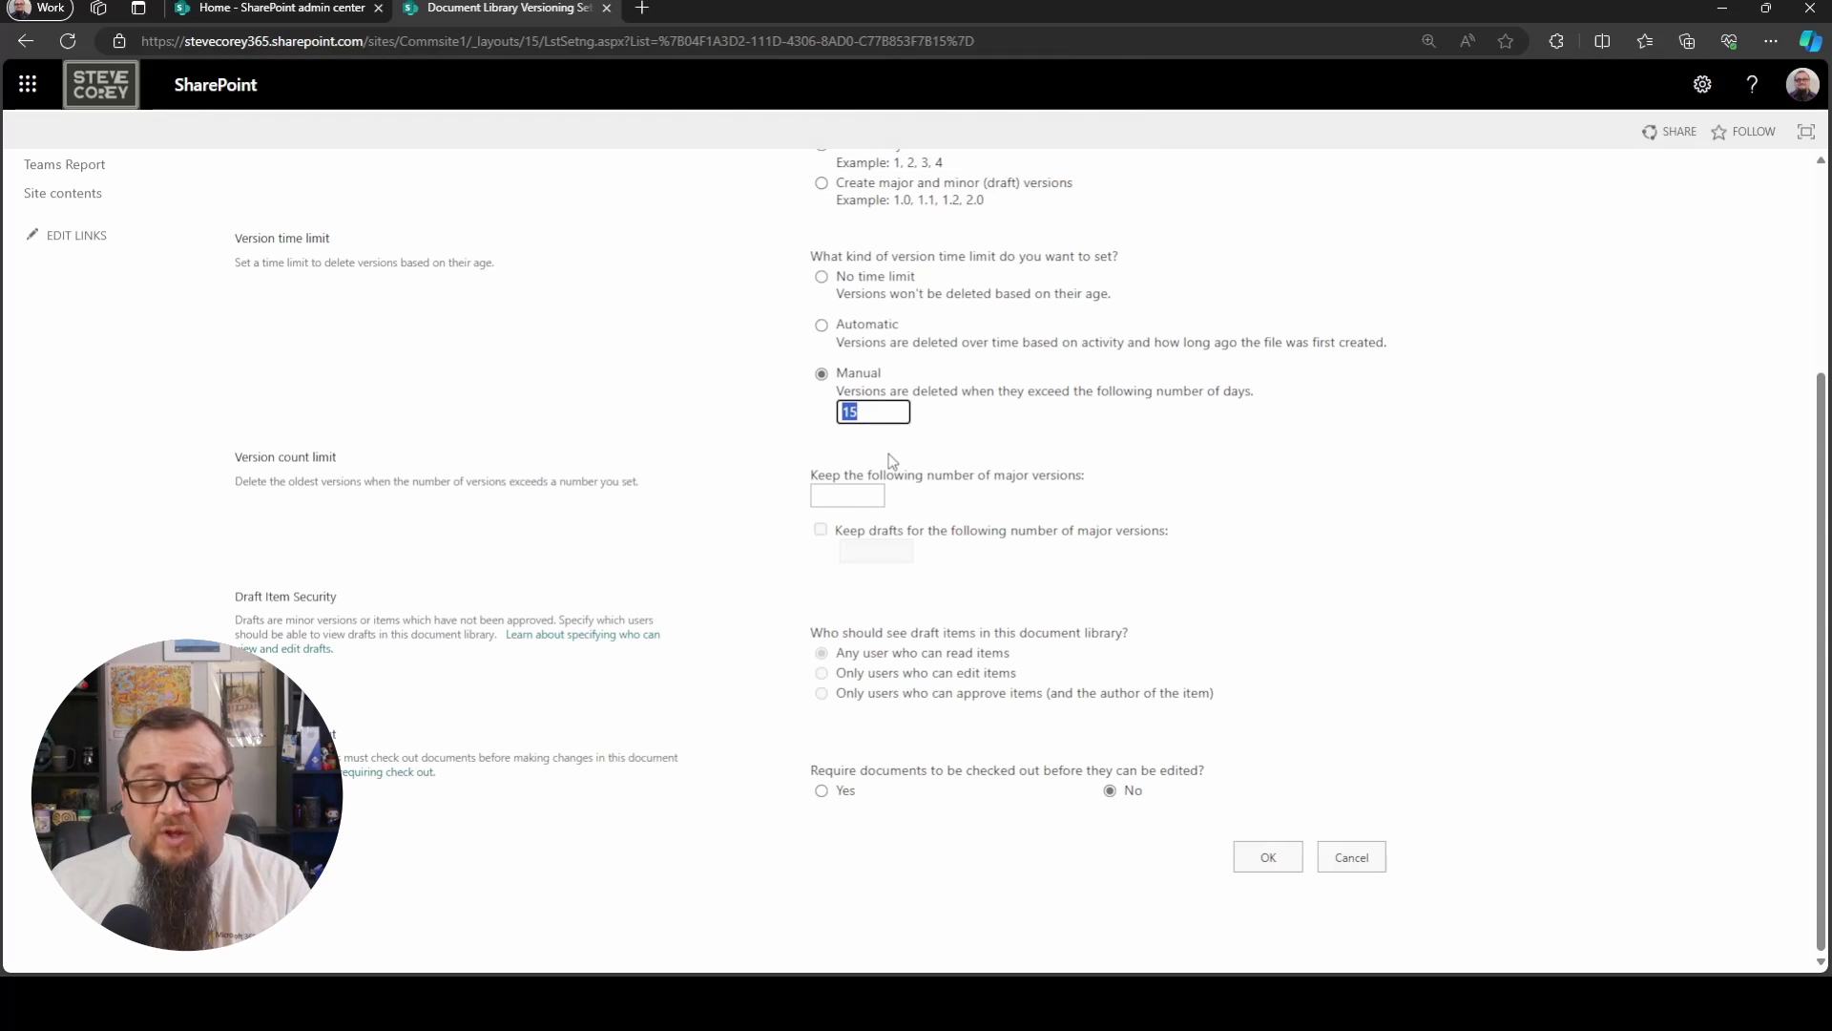
{"action": "type", "text": "9"}
{"action": "left_click", "coordinate": [685, 421]}
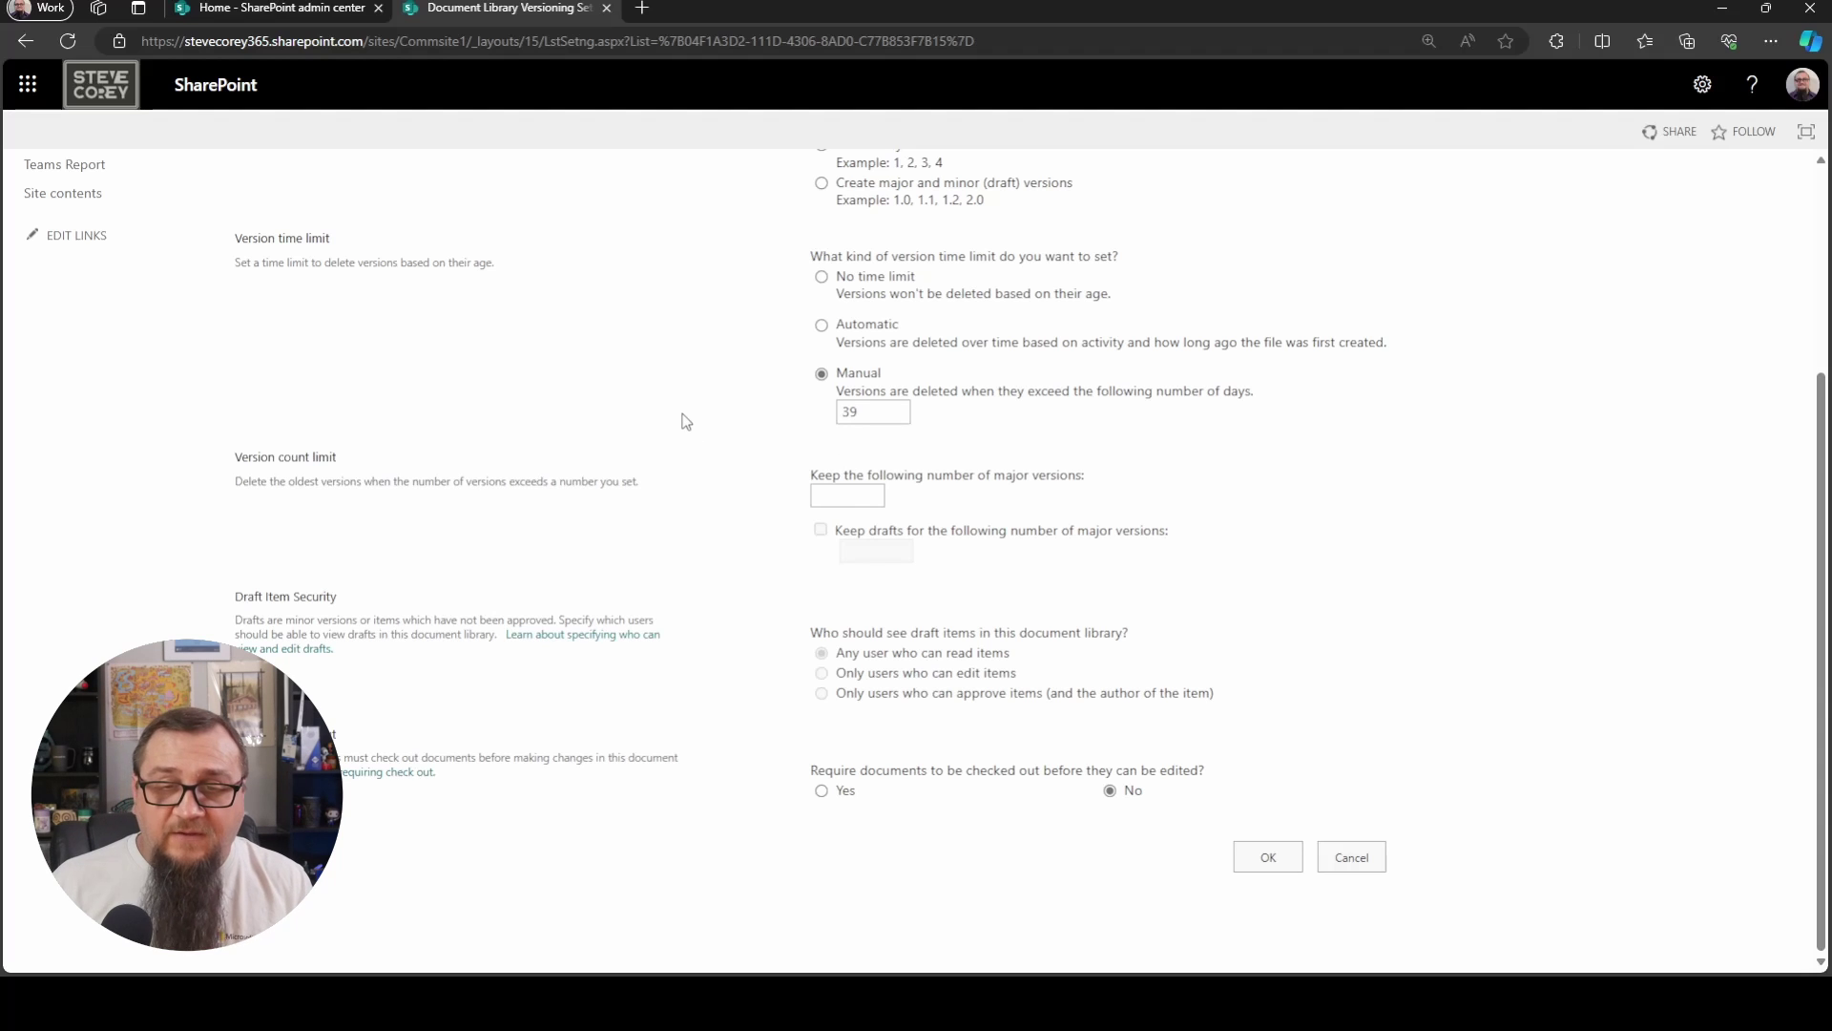
{"action": "left_click_drag", "start_coordinate": [854, 412], "coordinate": [895, 411]}
{"action": "type", "text": "0"}
{"action": "left_click", "coordinate": [689, 426]}
{"action": "scroll", "coordinate": [697, 584], "scroll_direction": "up", "scroll_amount": 3}
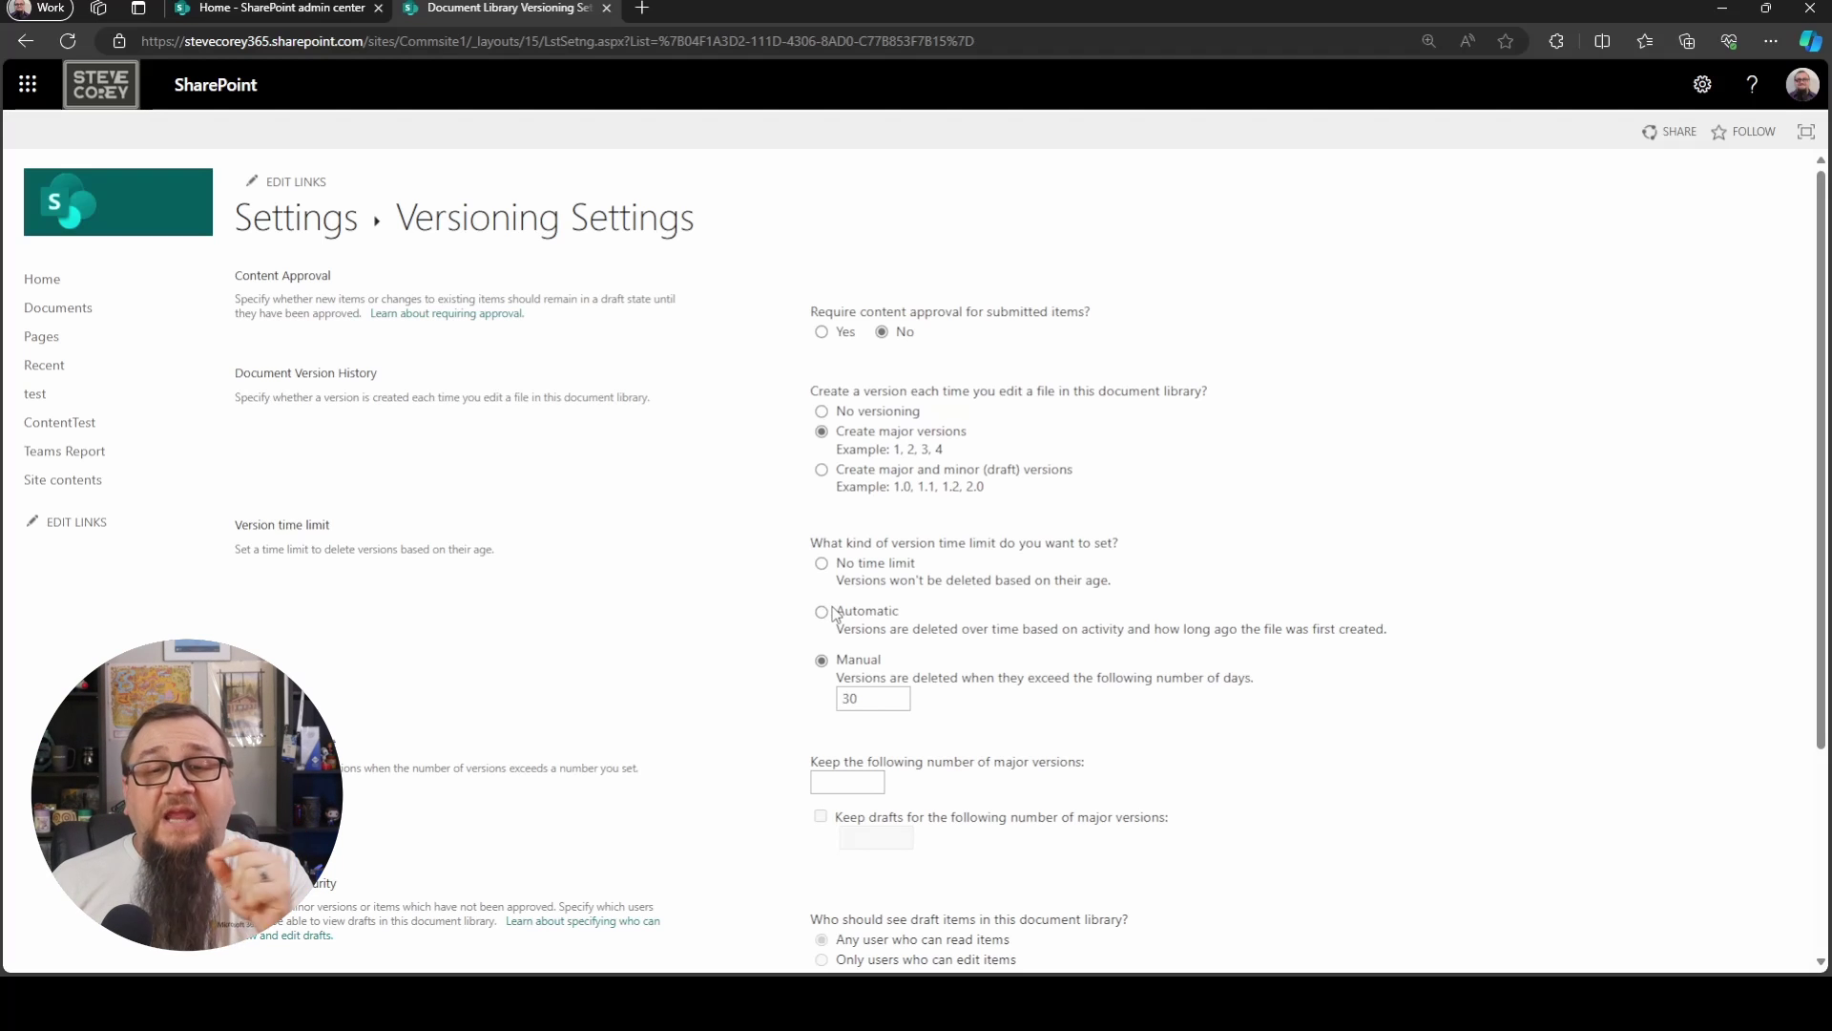
{"action": "double_click", "coordinate": [877, 699]}
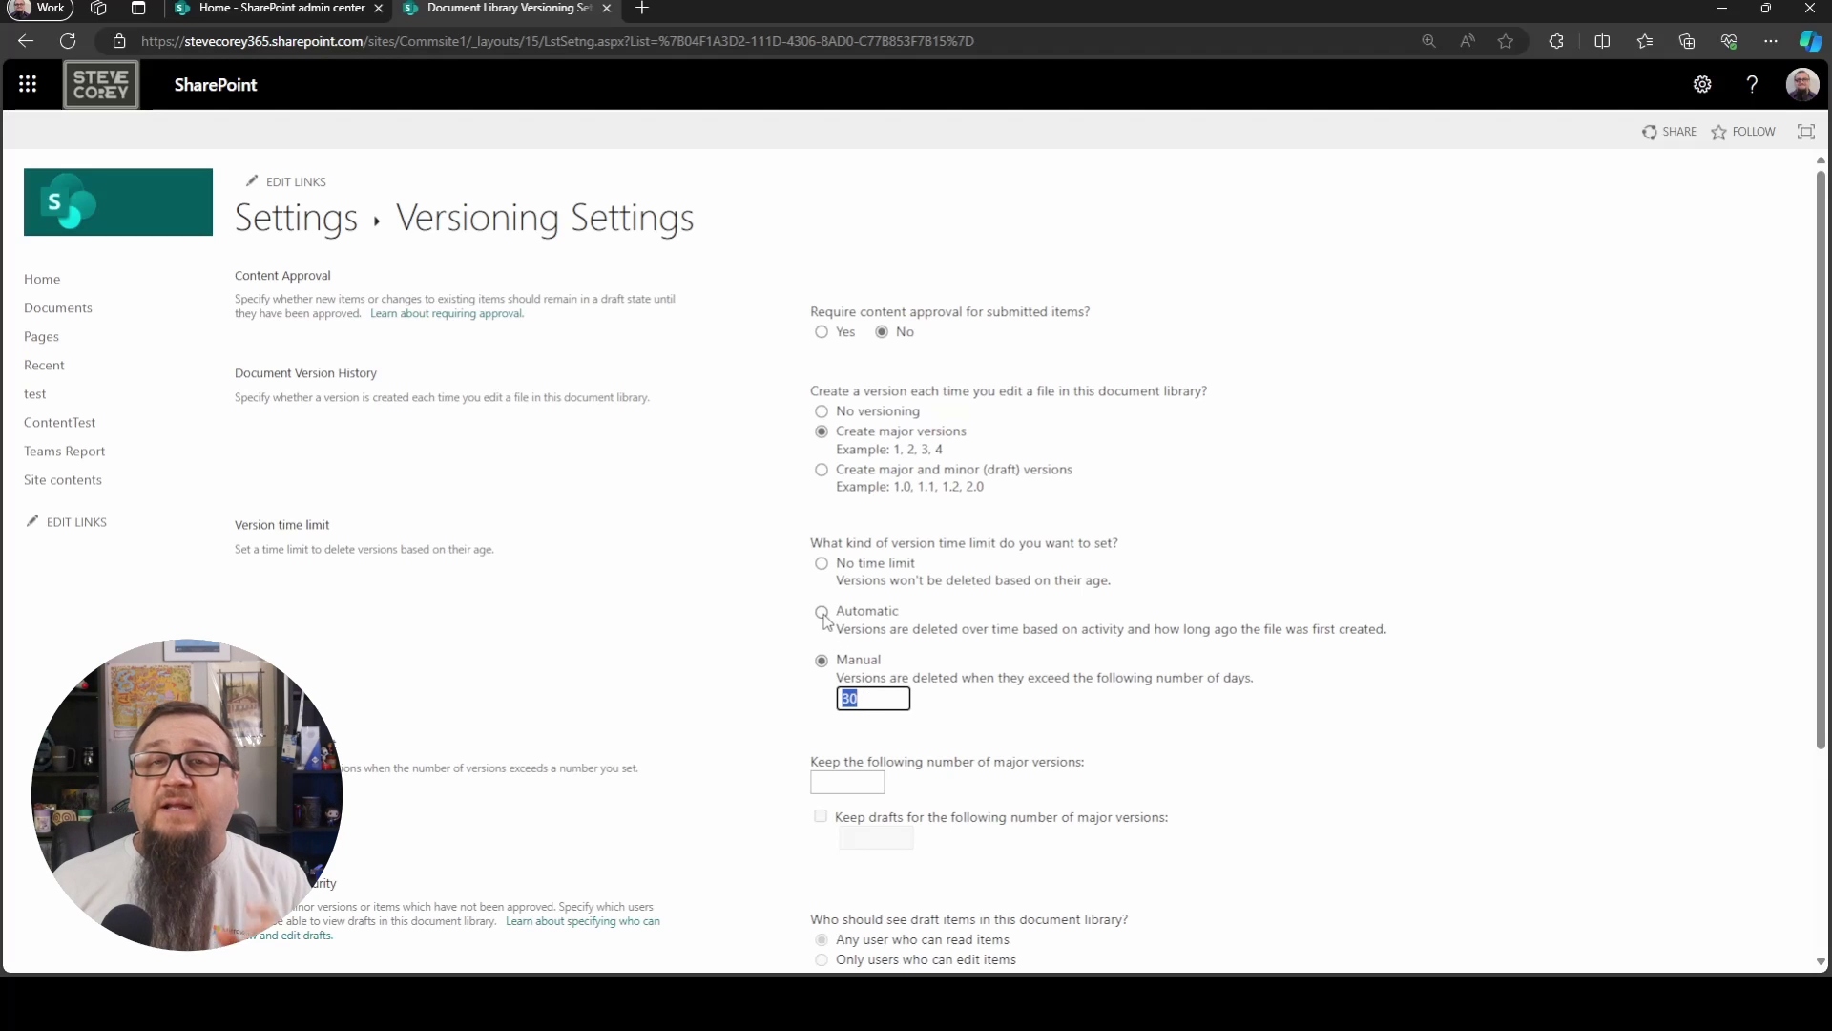
{"action": "left_click", "coordinate": [882, 698]}
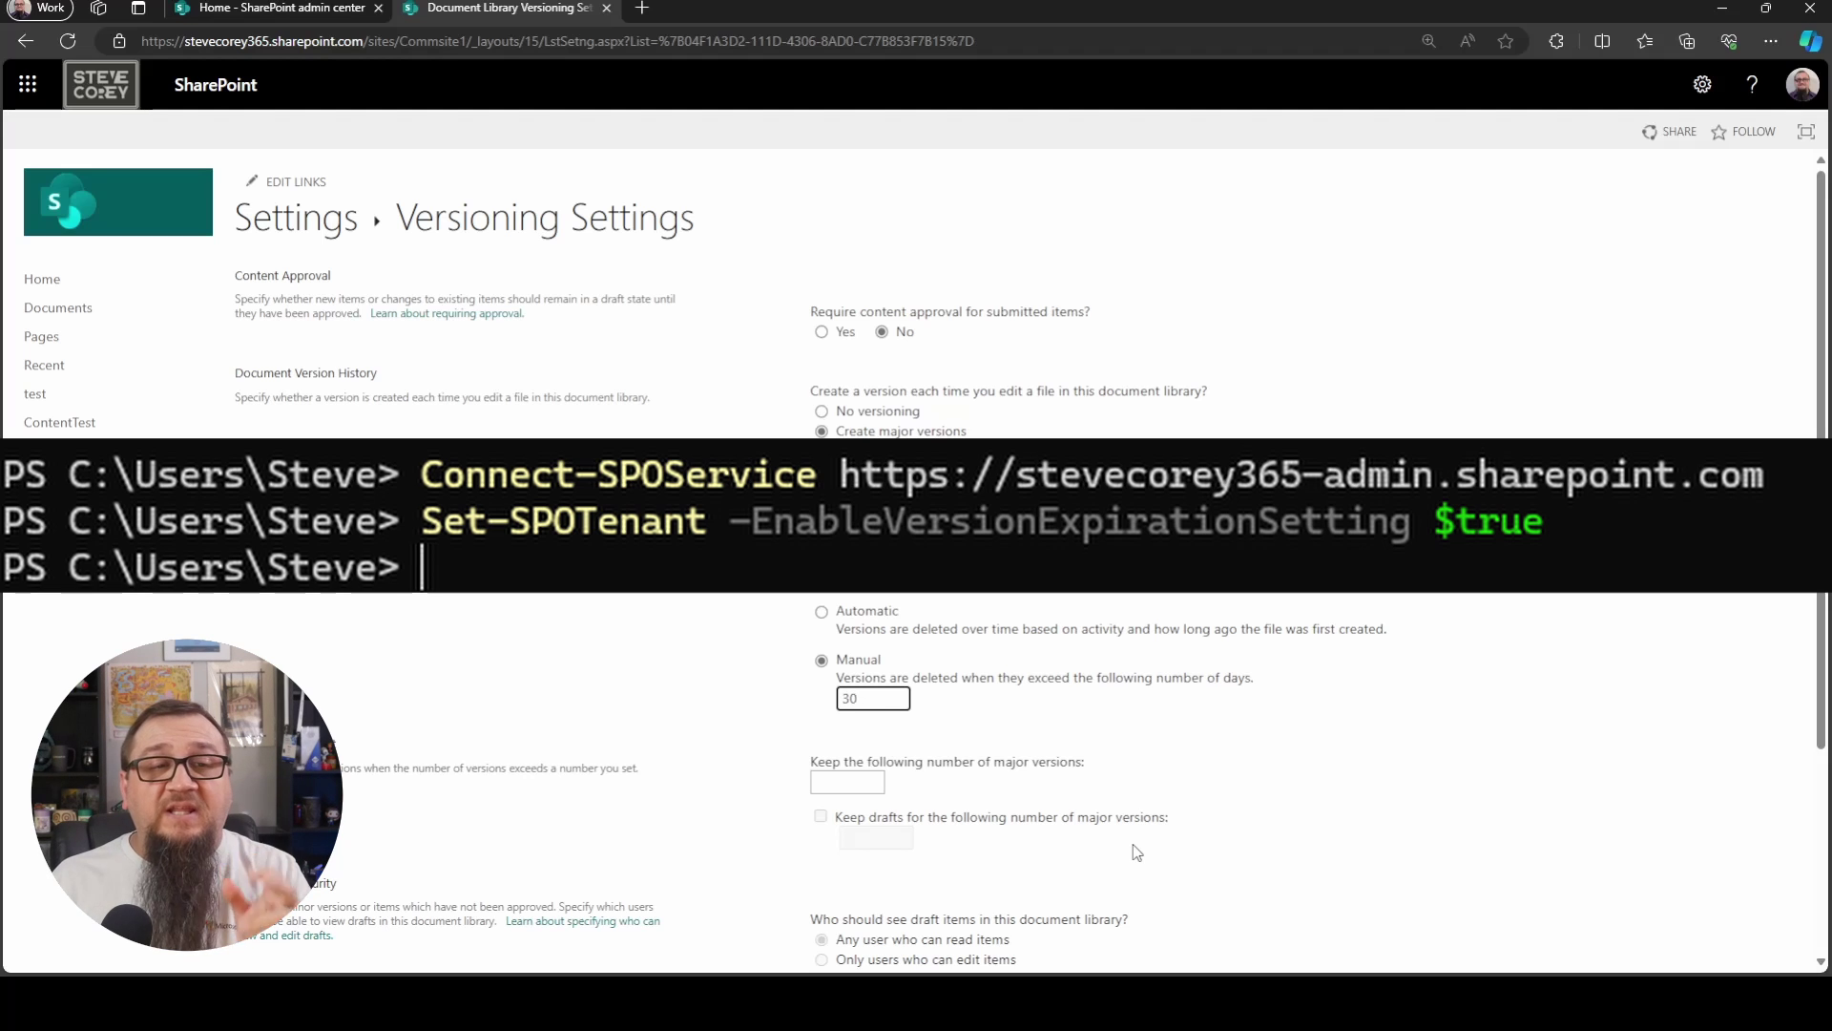
- Return to the admin center Settings list showing Version history limits as Automatically
{"action": "left_click", "coordinate": [273, 8]}
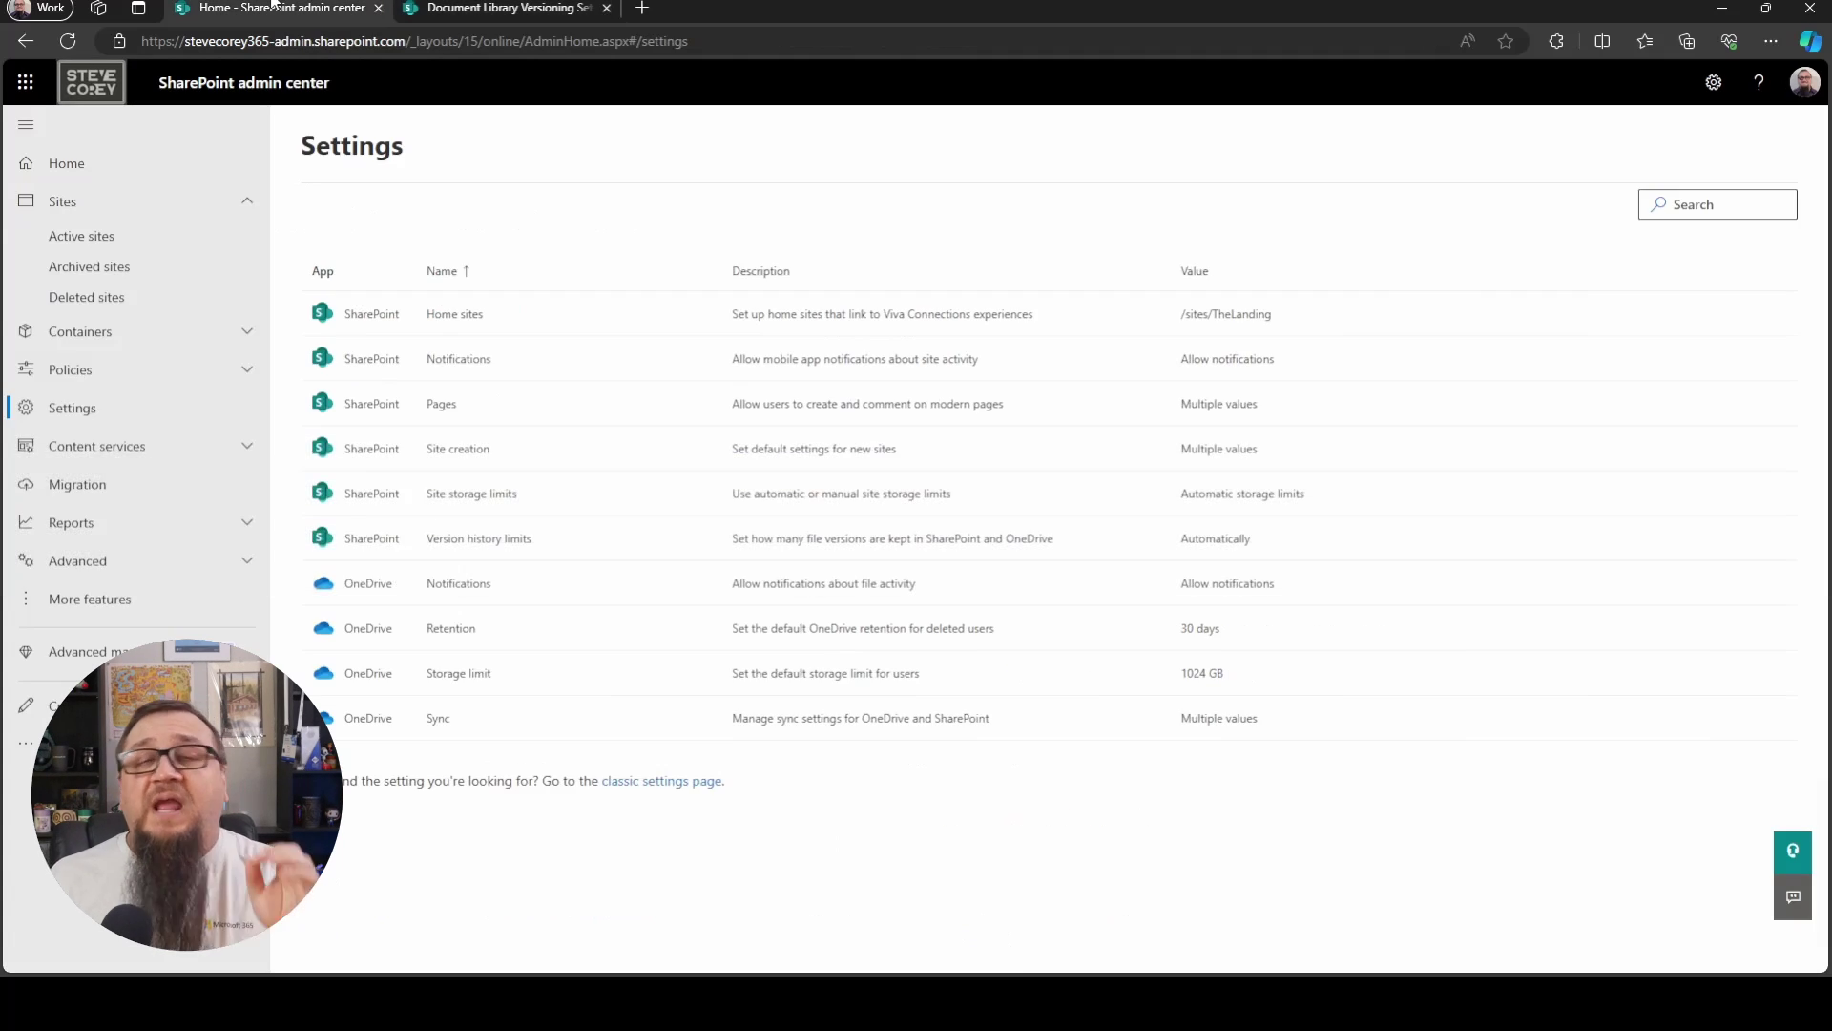